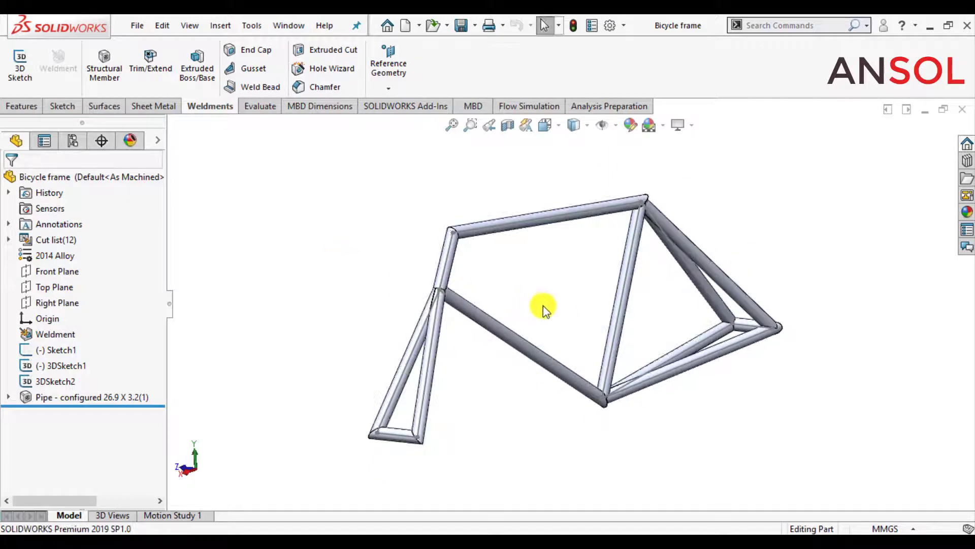
Create a static simulation study named "Bicycle Frame analysis".
scroll(561, 309, down, 3)
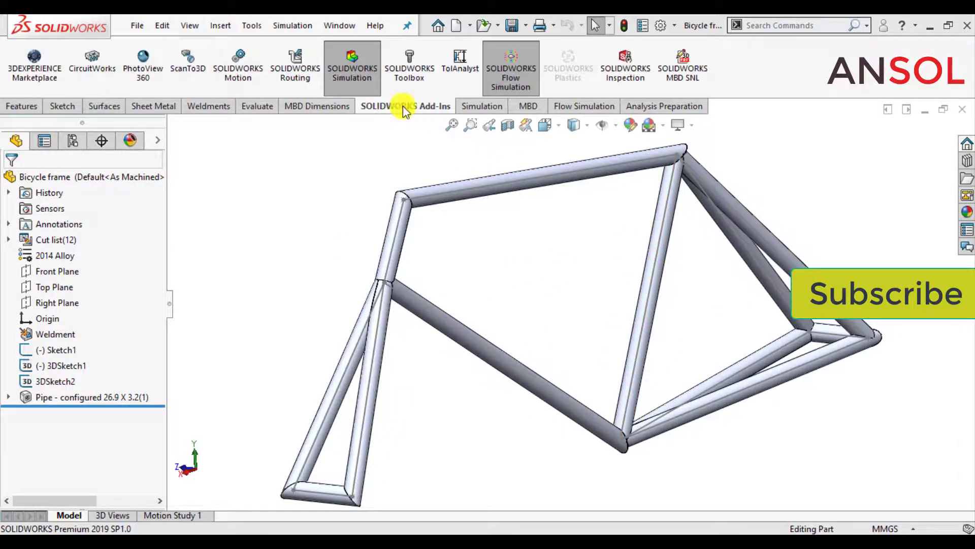
click(477, 106)
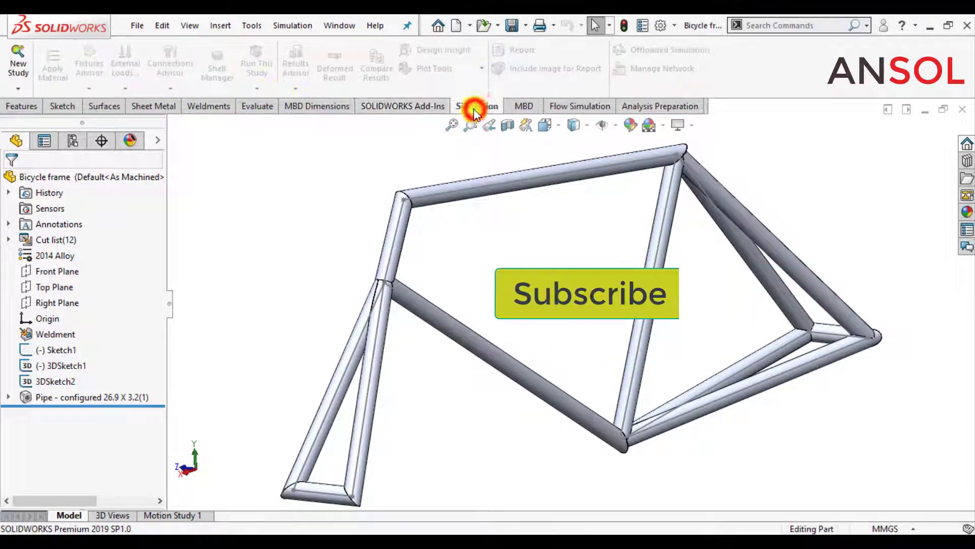
click(20, 60)
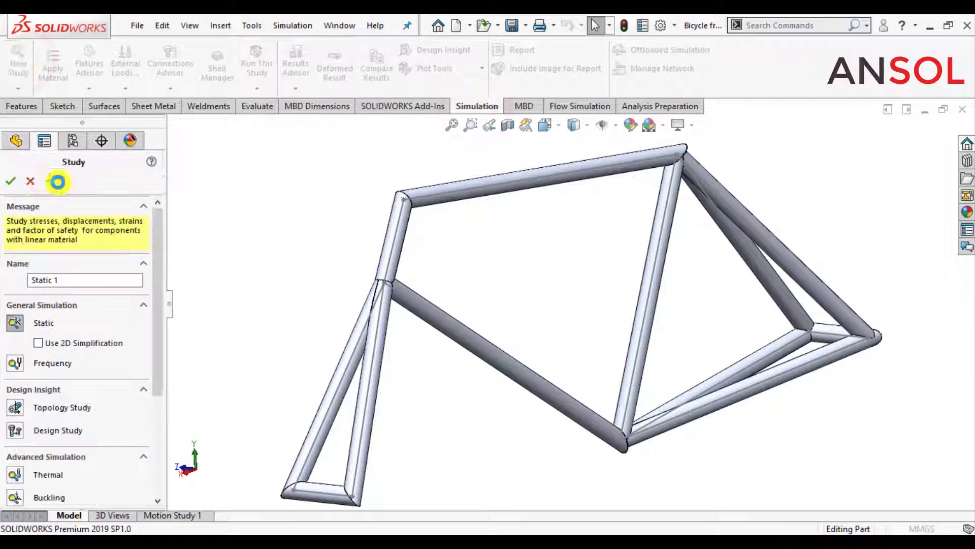
double_click(62, 281)
text(Bicycle Frame analysis)
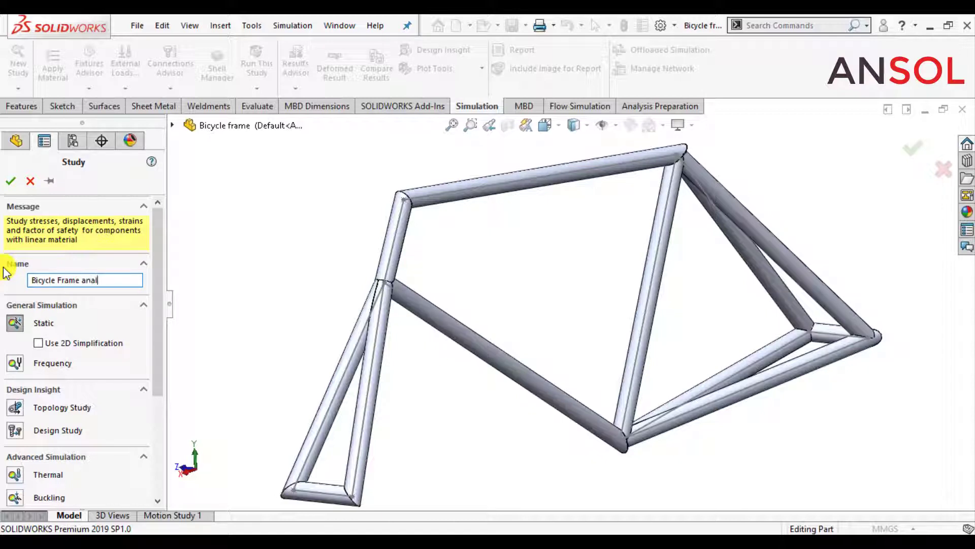
click(11, 182)
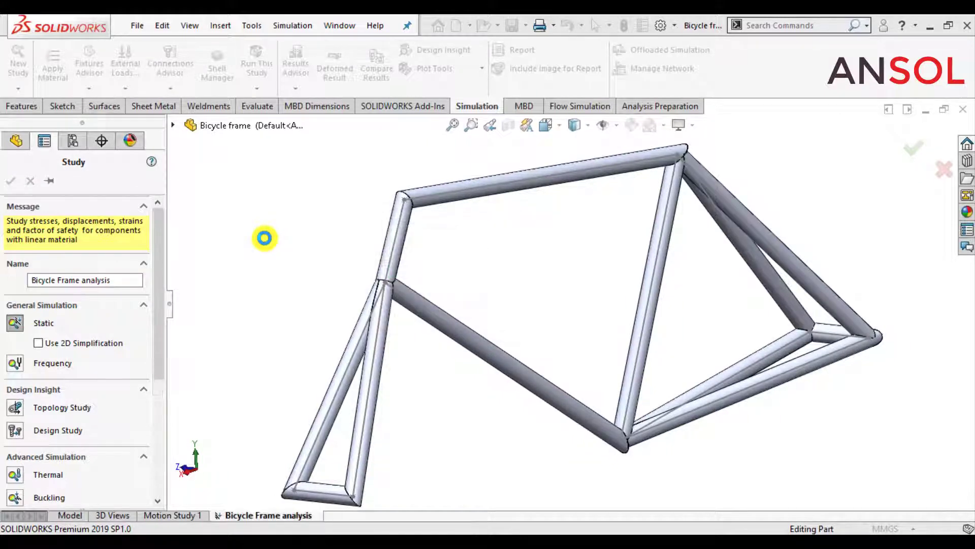
Apply the Alloy Steel material from the Steel category to all bodies of the bicycle frame.
right_click(44, 277)
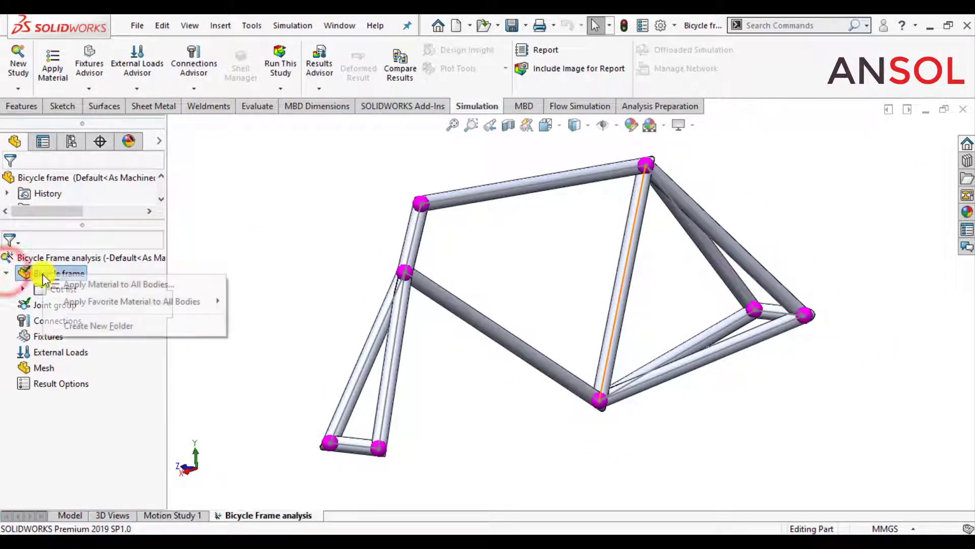
click(102, 284)
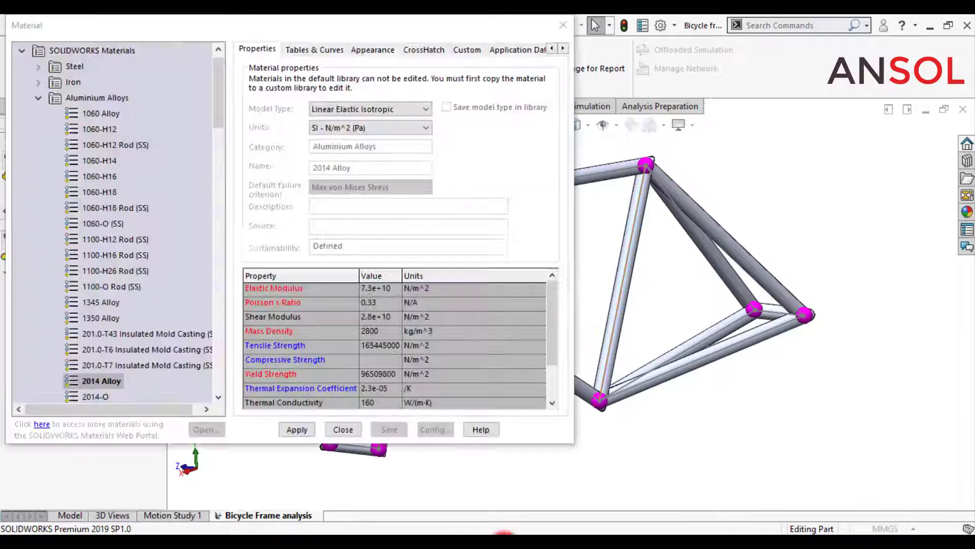
click(38, 97)
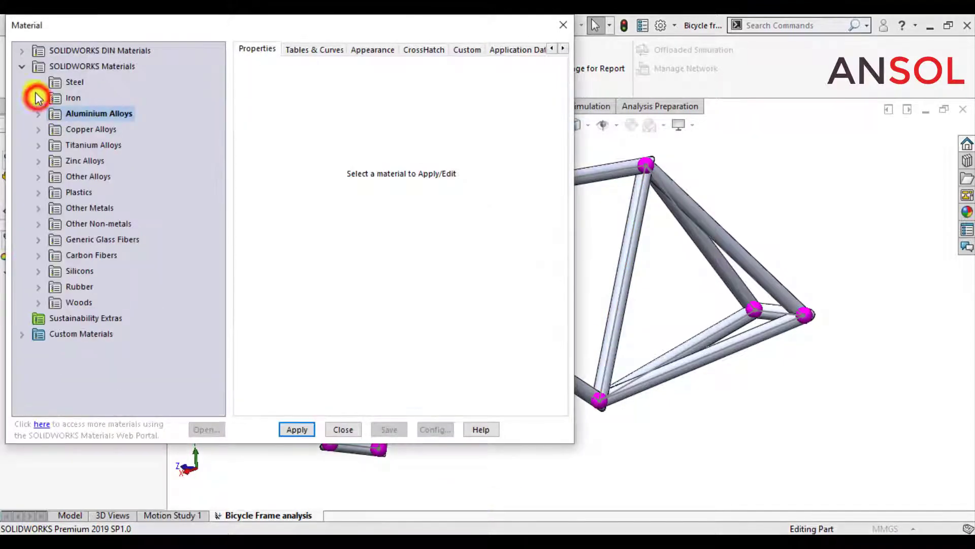
click(35, 85)
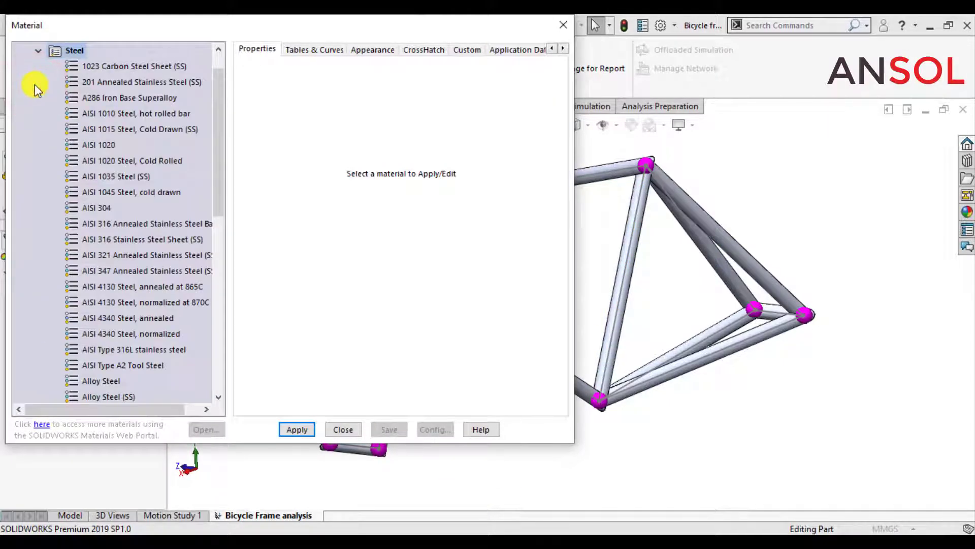
click(100, 381)
click(306, 429)
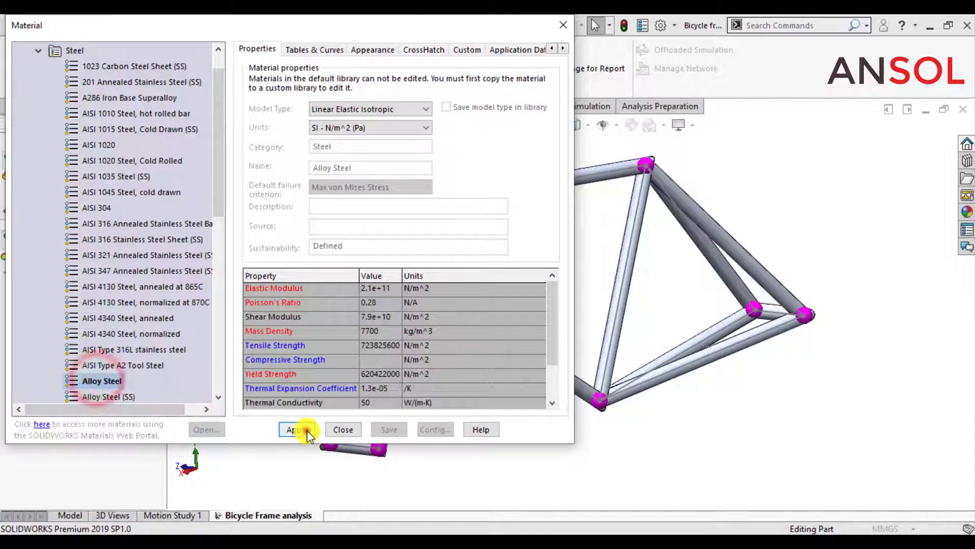
click(344, 430)
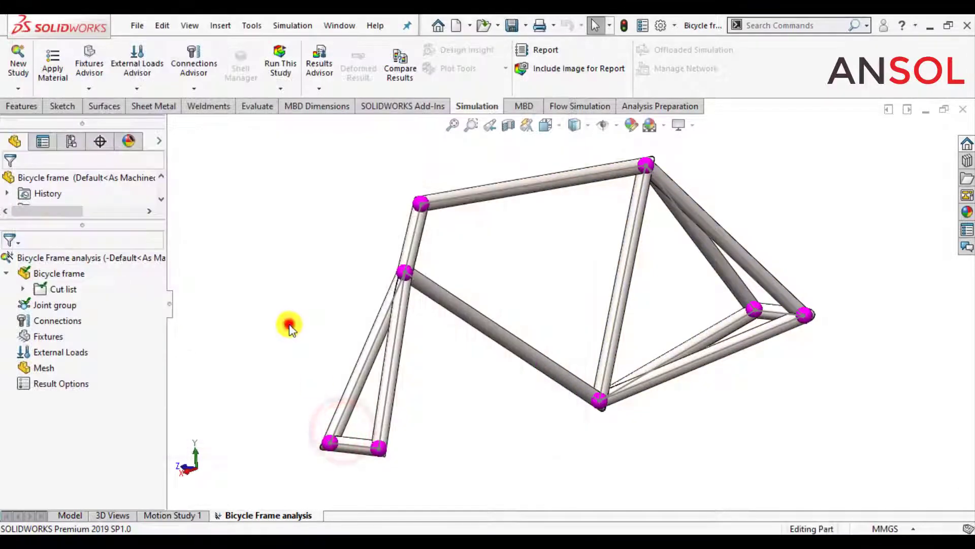
click(288, 324)
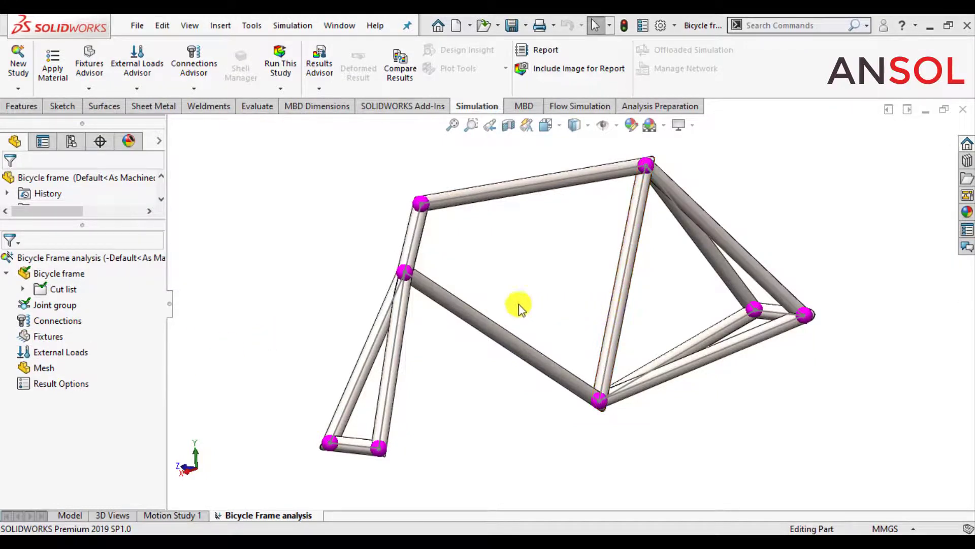
Add an Immovable (No translation) fixture to the two lower fork joints and the two rear axle joints.
right_click(43, 339)
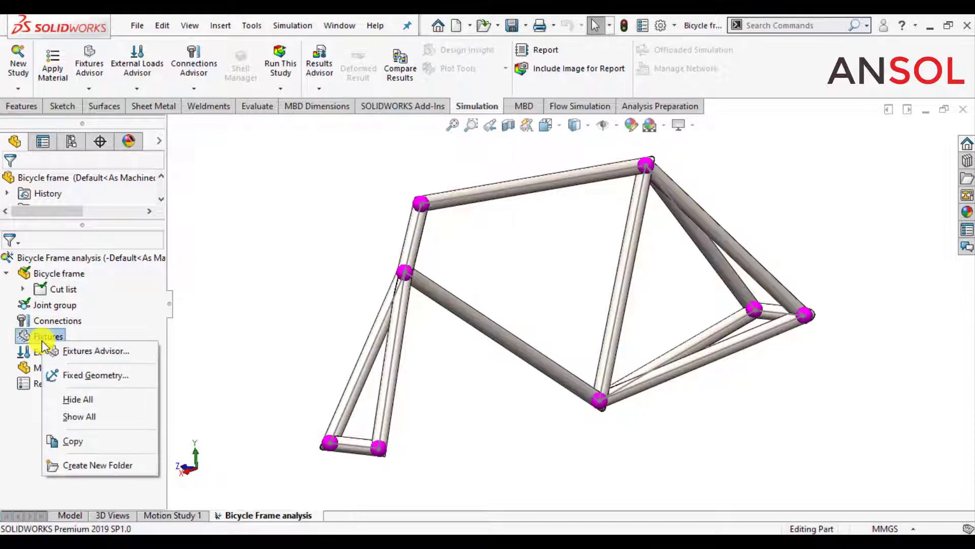
click(84, 374)
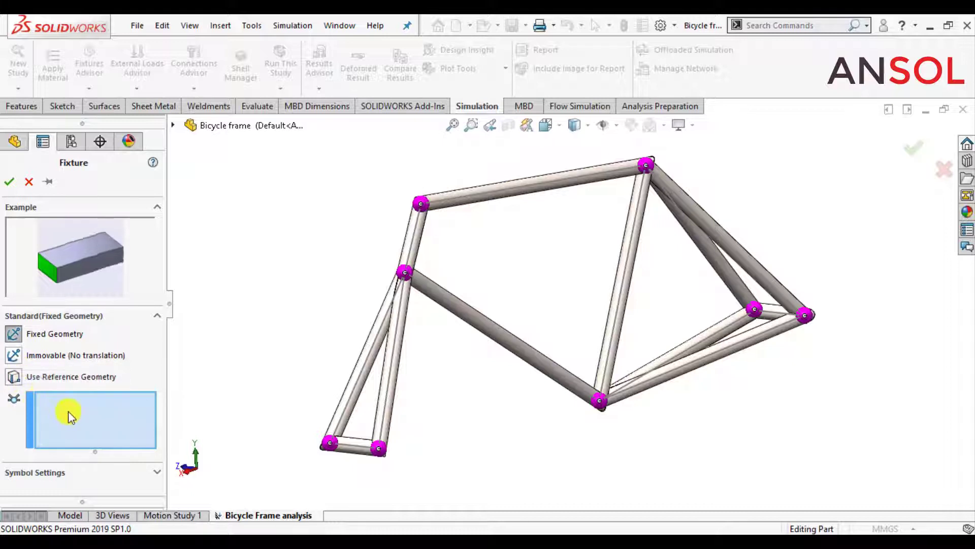
click(13, 354)
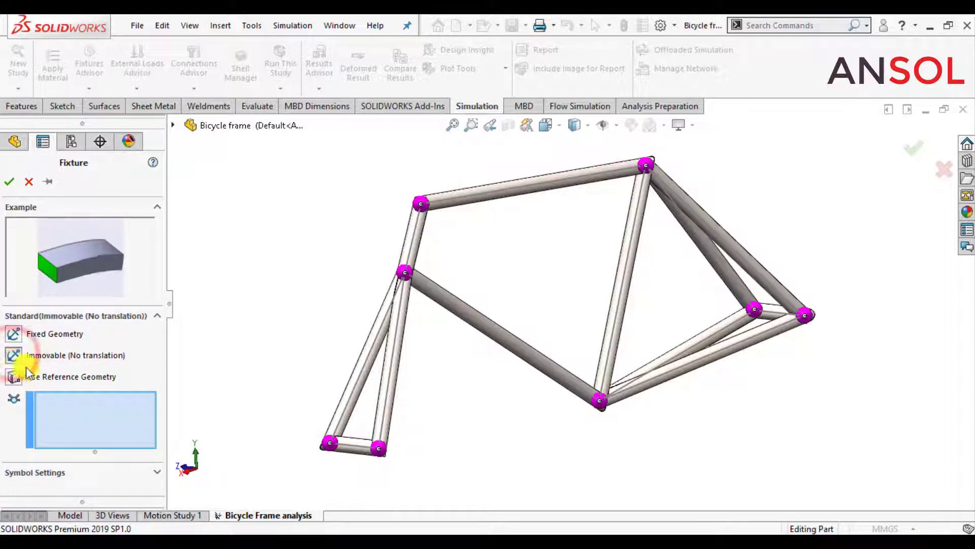
click(331, 446)
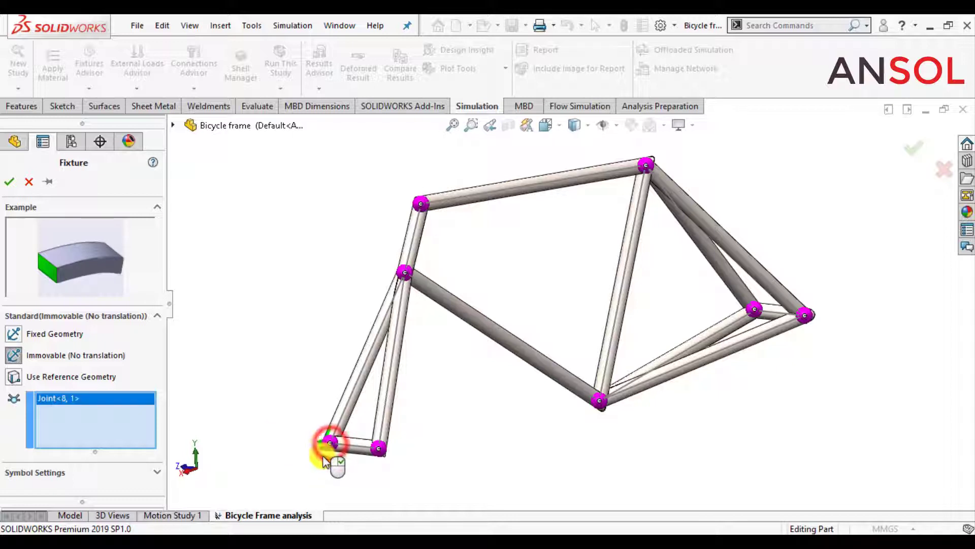
click(377, 449)
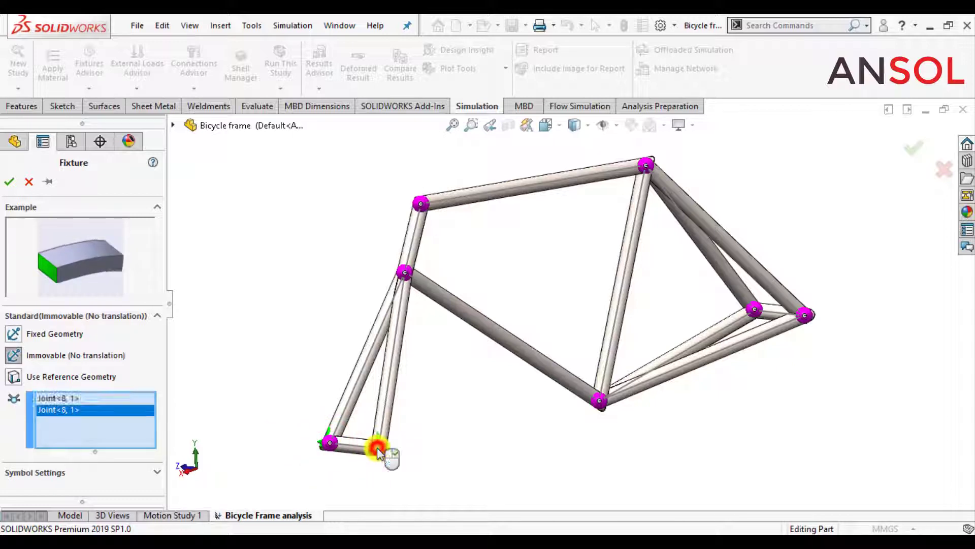
click(755, 310)
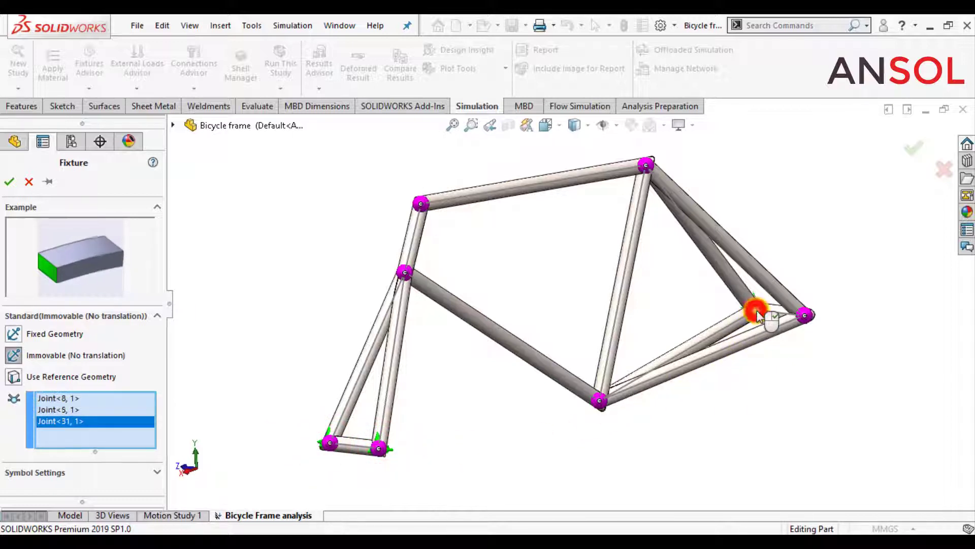
click(804, 316)
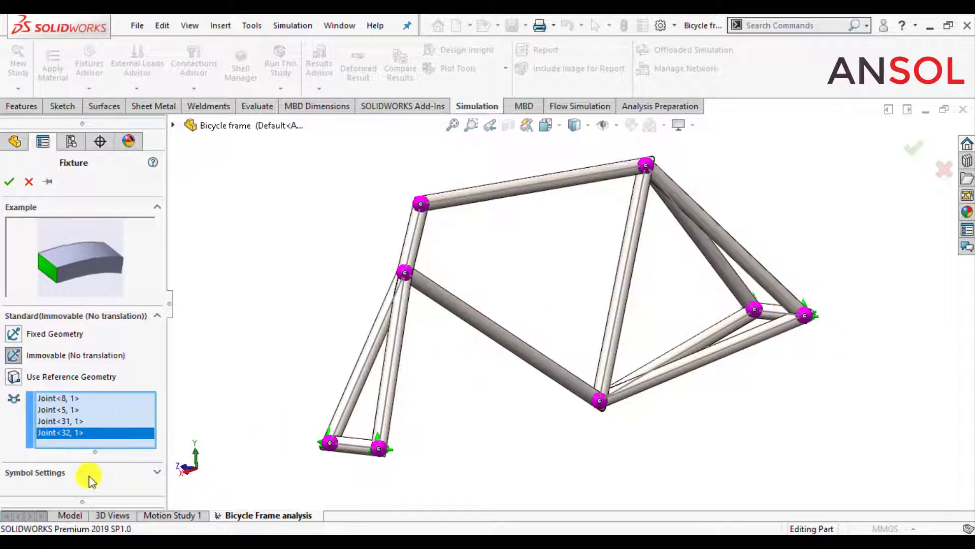
Set the fixture symbols to orange with a size of 200 and accept the fixture.
click(52, 475)
drag(160, 400, 157, 478)
click(126, 440)
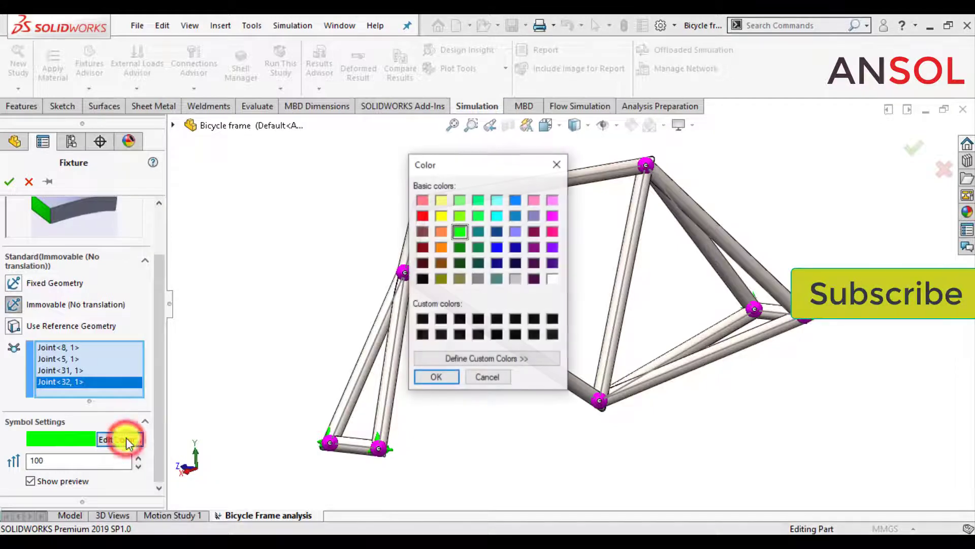
click(440, 232)
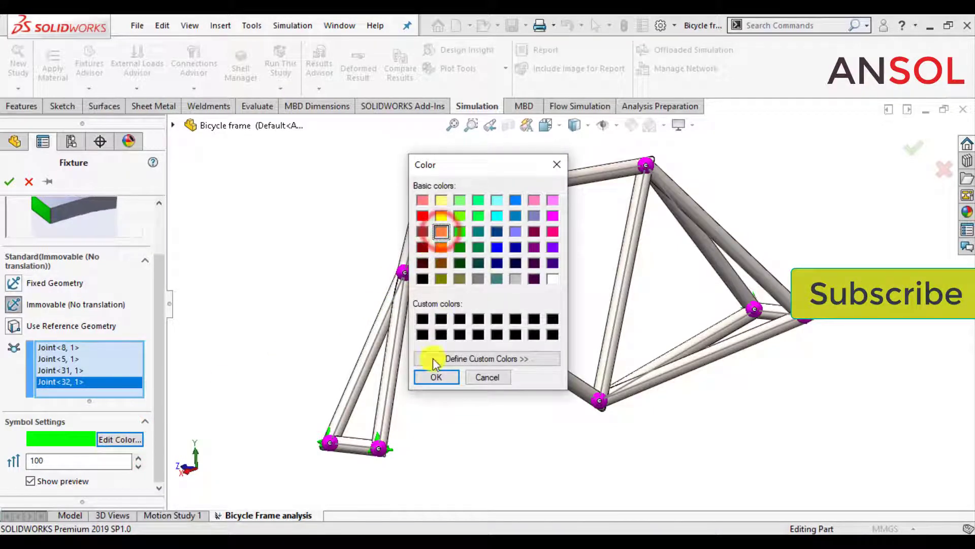
click(434, 376)
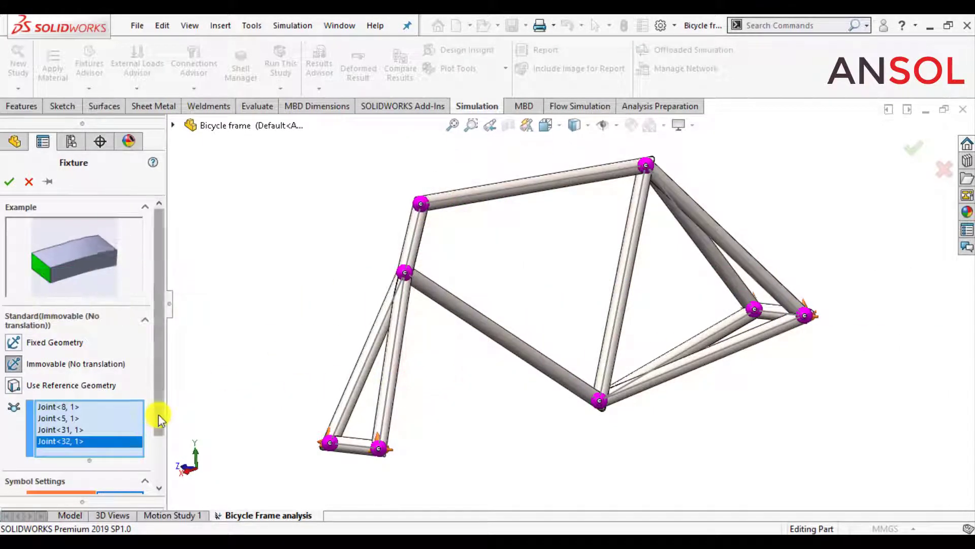
drag(157, 414, 157, 483)
double_click(62, 460)
text(200)
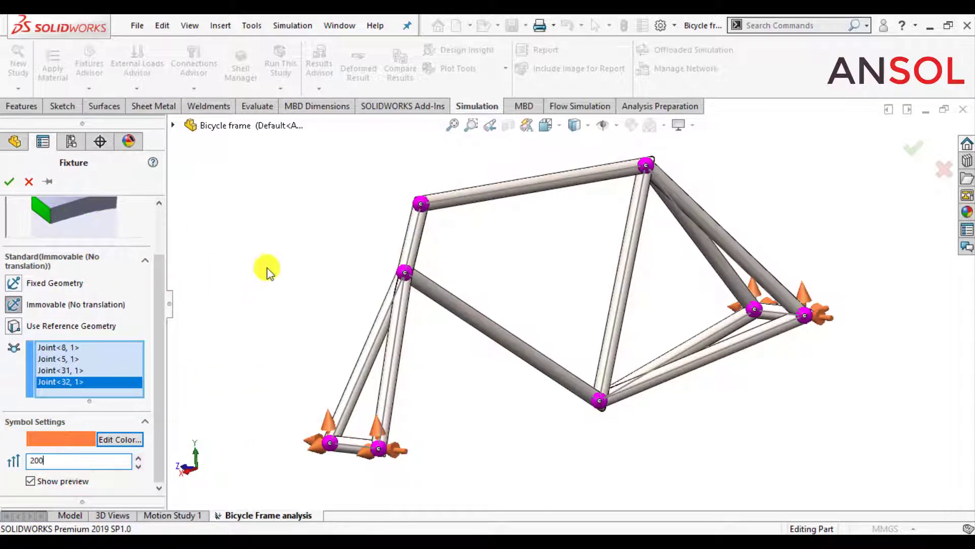
middle_drag(307, 260, 386, 307)
scroll(325, 273, up, 2)
scroll(517, 354, down, 1)
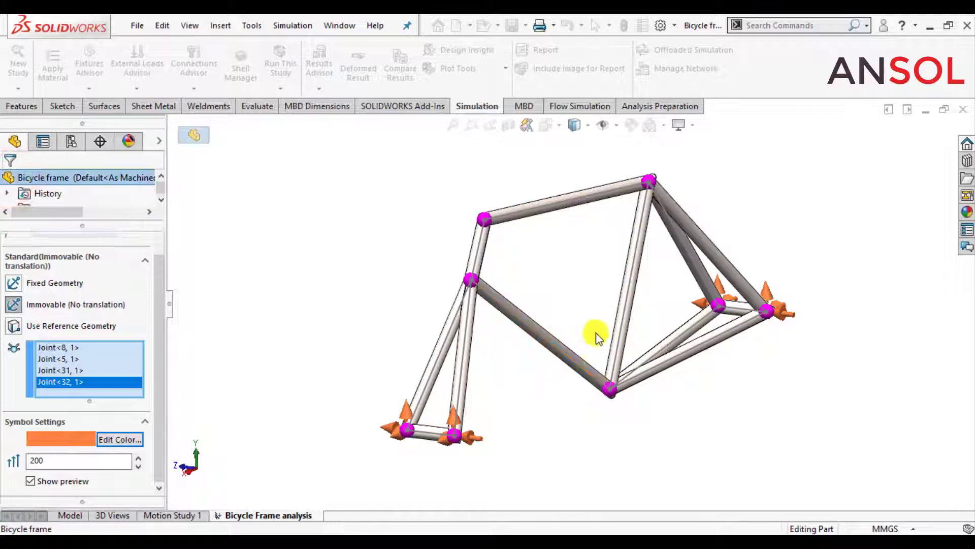
middle_drag(596, 333, 822, 400)
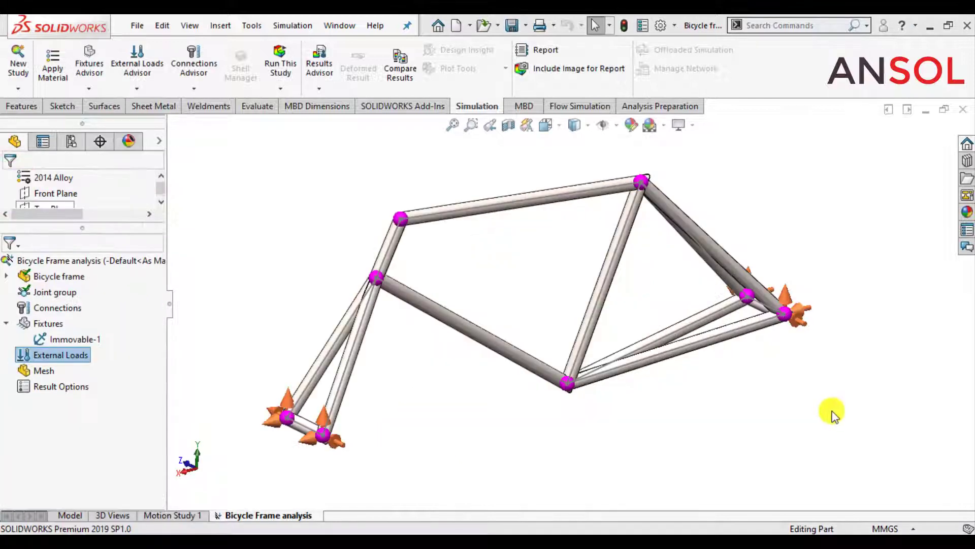
Start a joint-based force load on the frame's bottom bracket joint and pick the Front Plane as its direction reference.
right_click(72, 354)
click(94, 177)
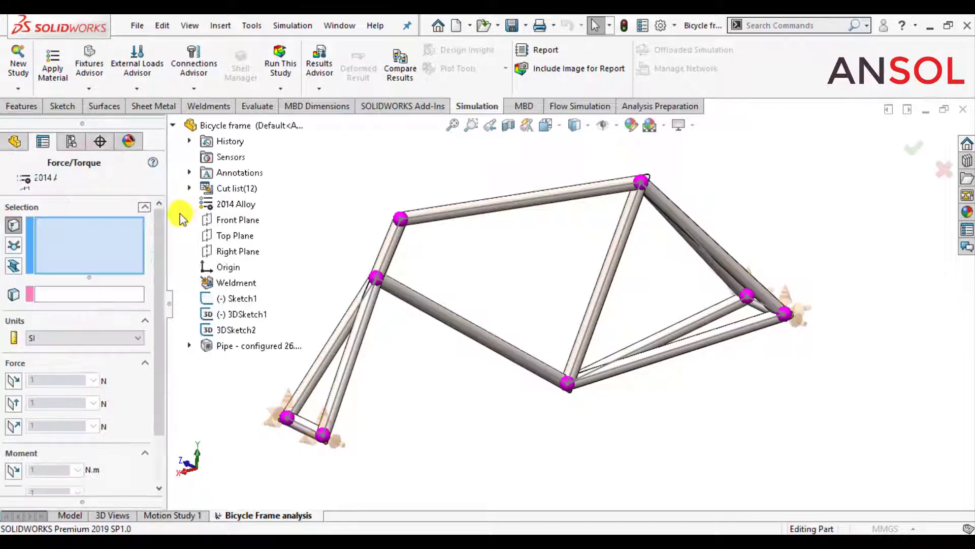
click(14, 247)
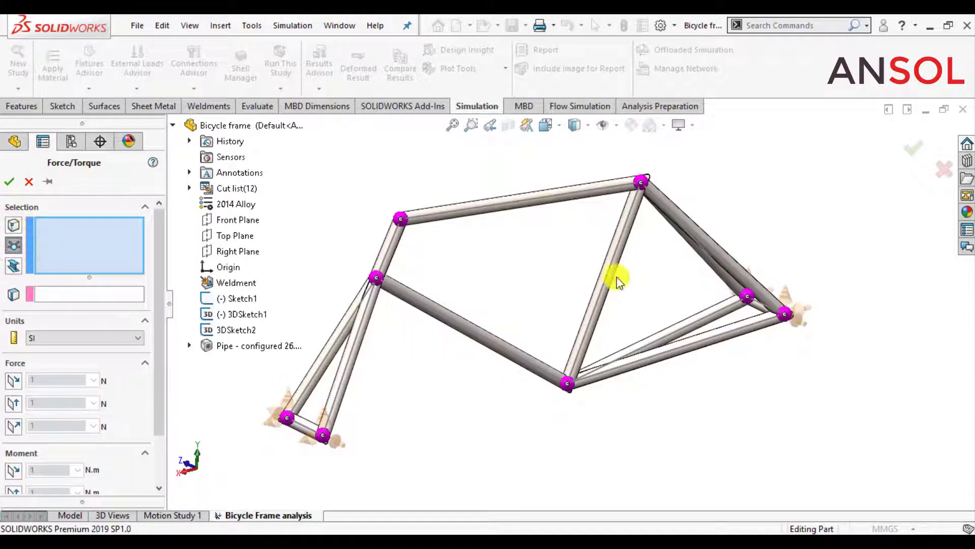
click(567, 383)
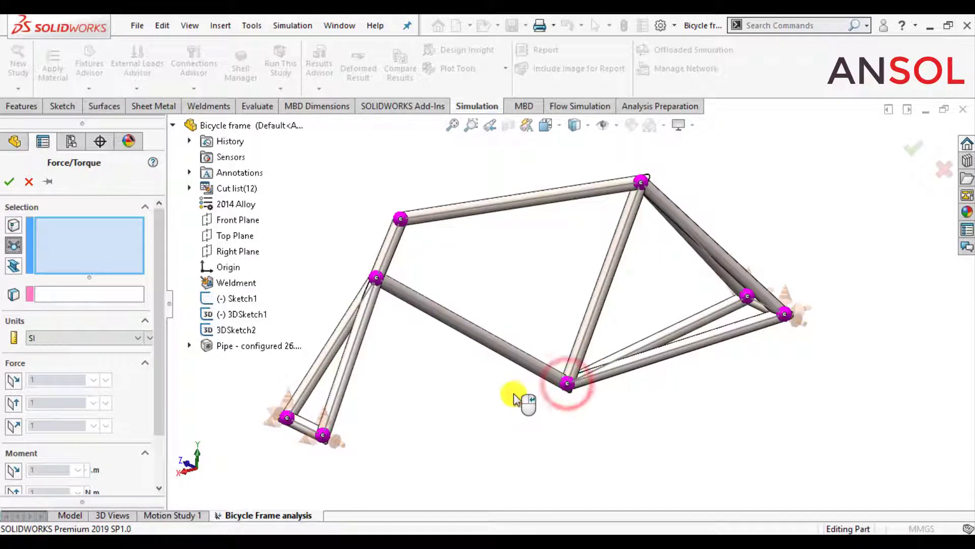
click(76, 295)
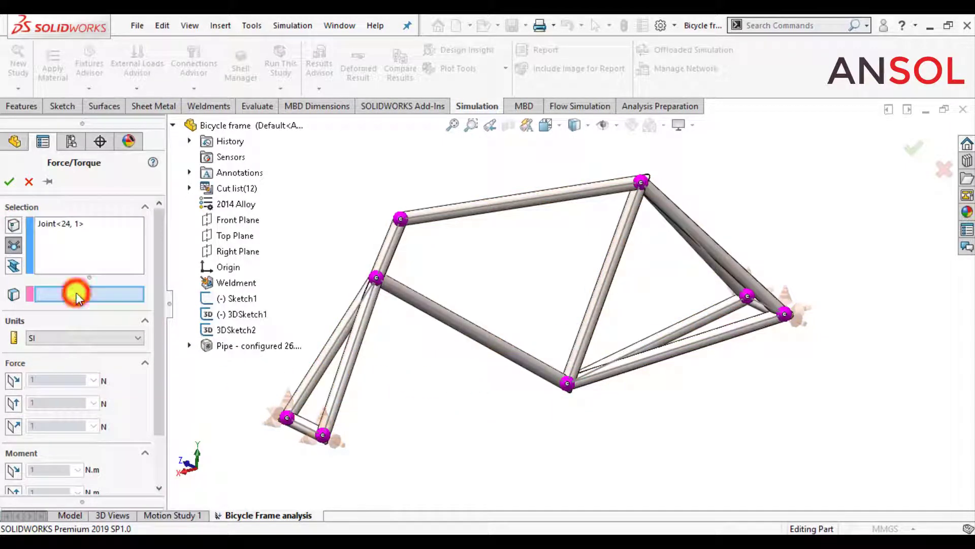
click(224, 220)
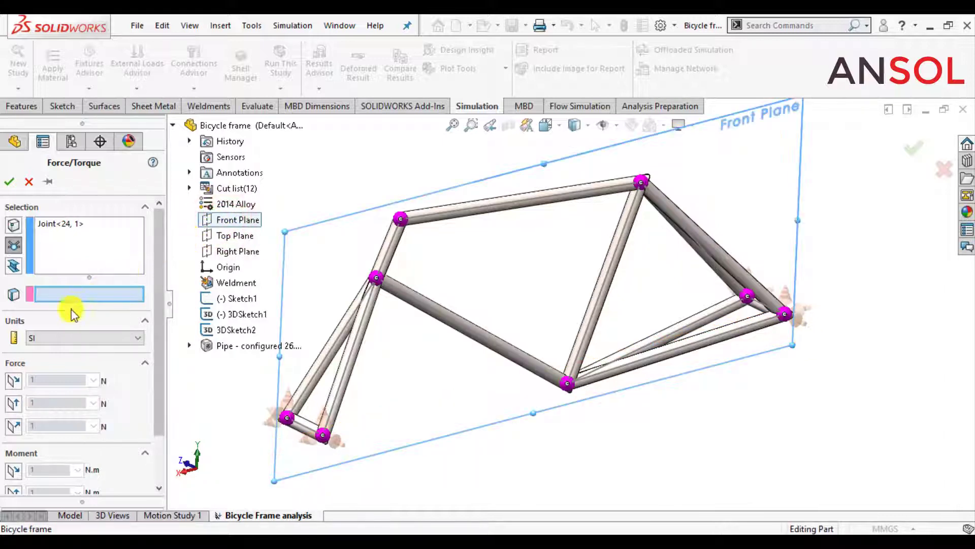
Set a reversed 180 N force along Plane Dir 2 on the bottom bracket joint, with the Front Plane as direction reference.
click(13, 405)
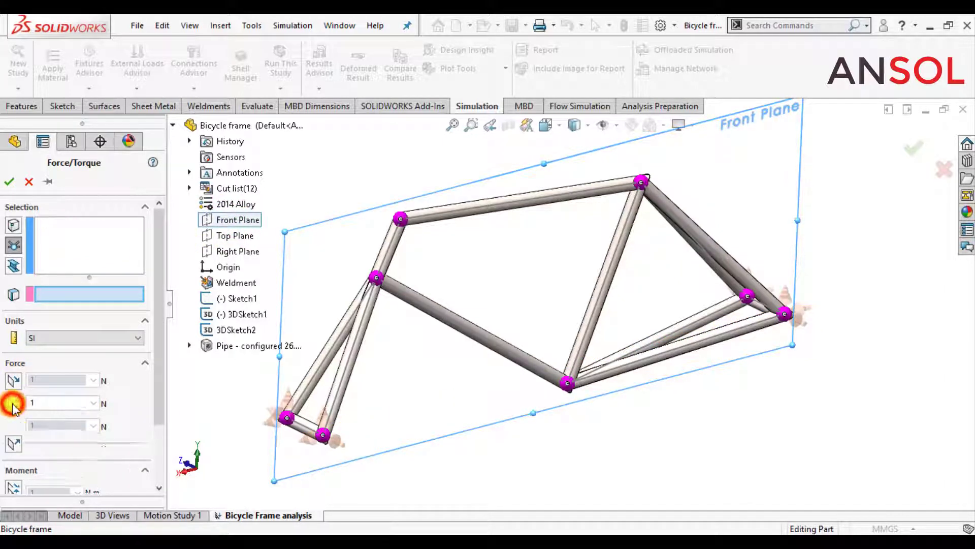
double_click(42, 403)
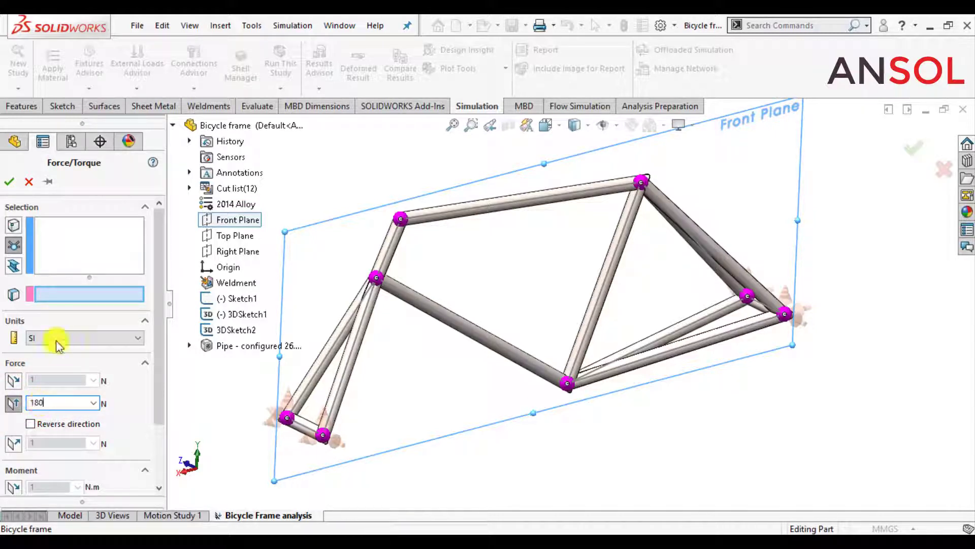
click(68, 243)
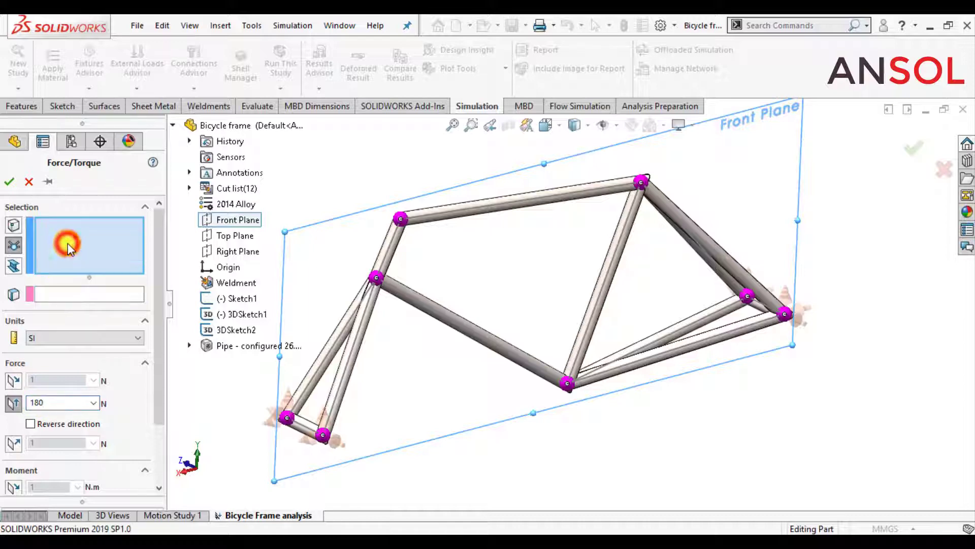
click(570, 388)
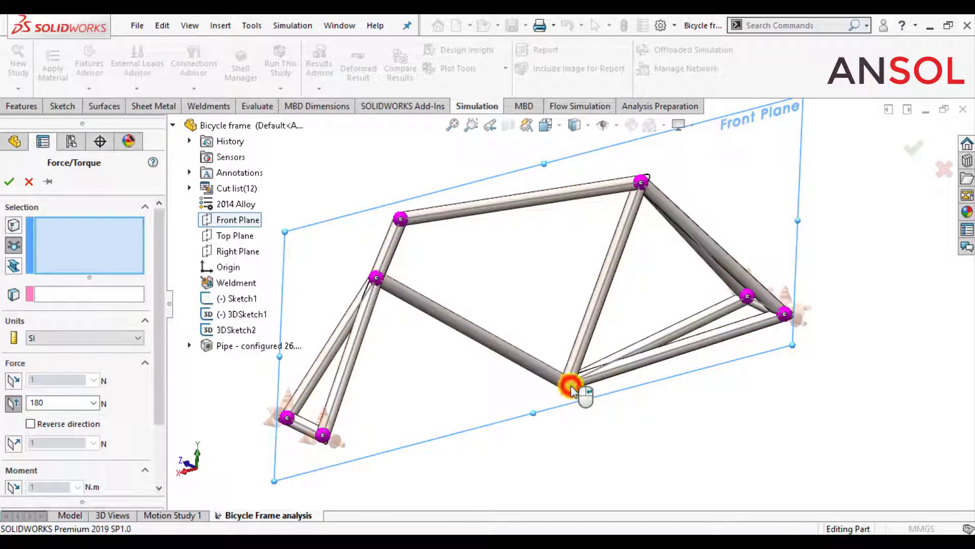
click(83, 296)
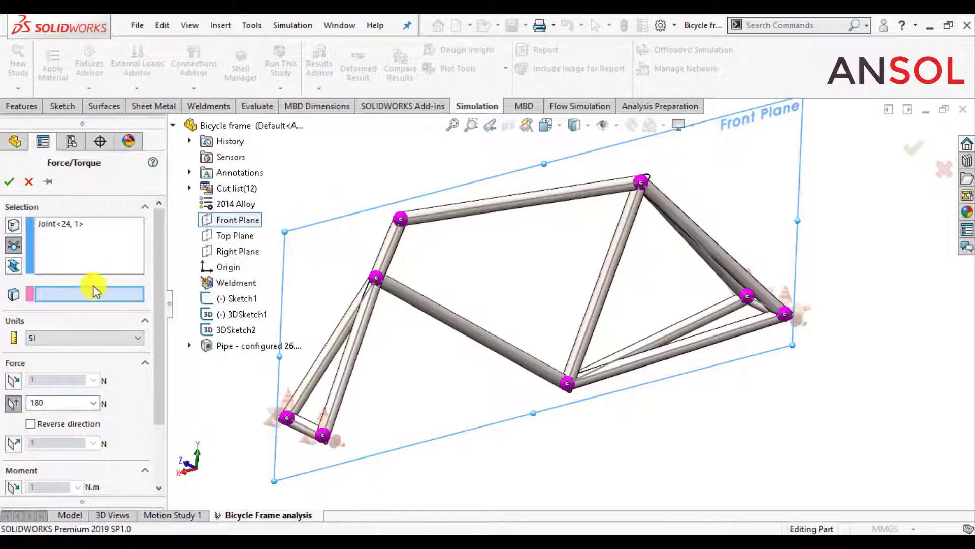
click(228, 220)
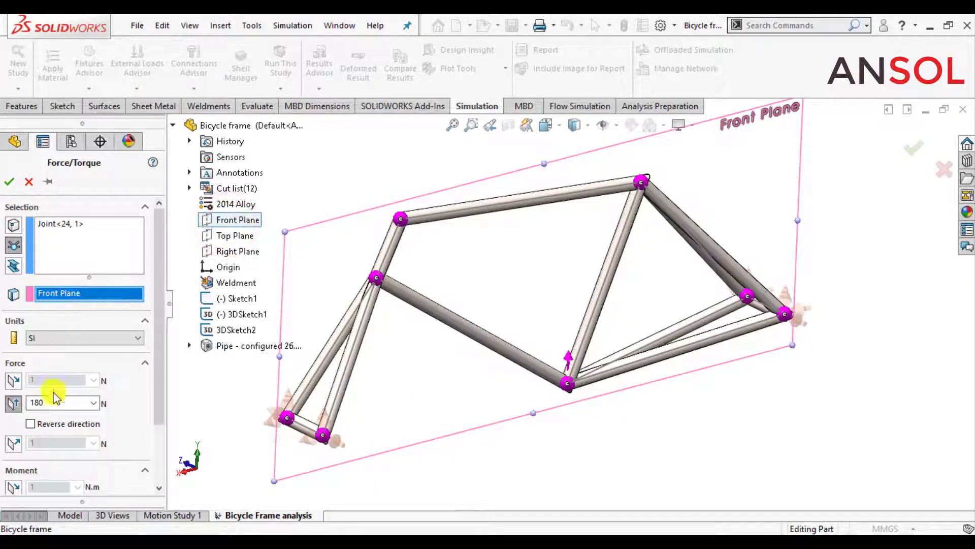
click(31, 423)
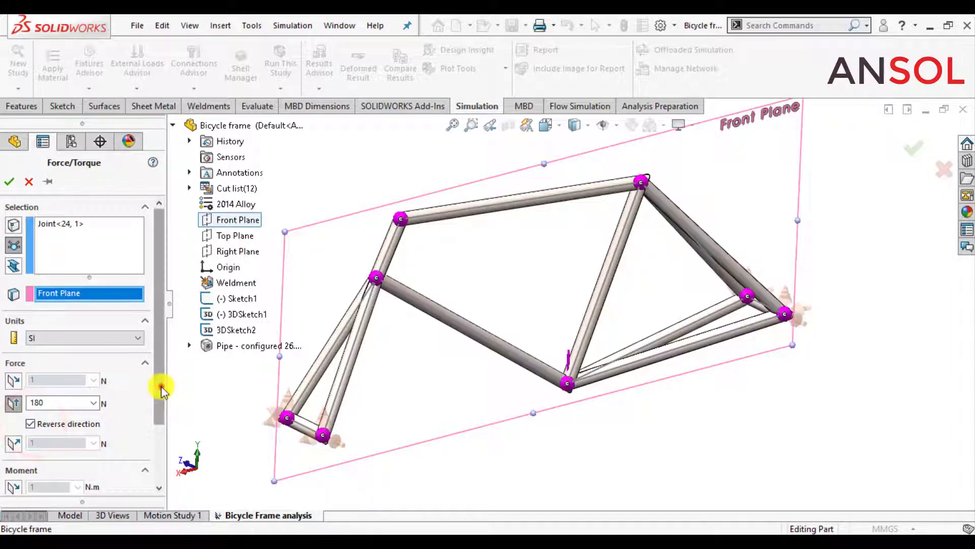
Colour the bottom bracket force symbol yellow, increase its size and accept the load.
drag(159, 386, 159, 460)
click(43, 480)
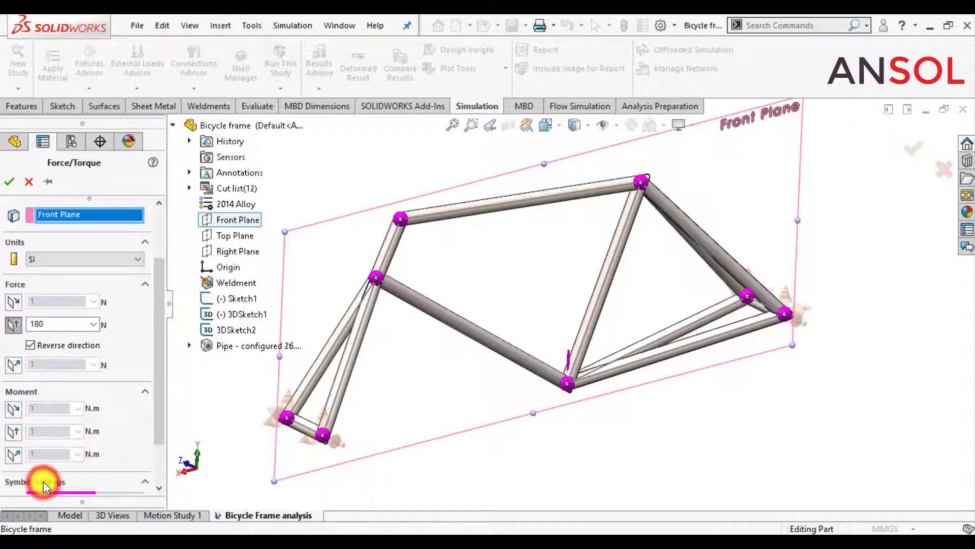
drag(158, 394, 161, 452)
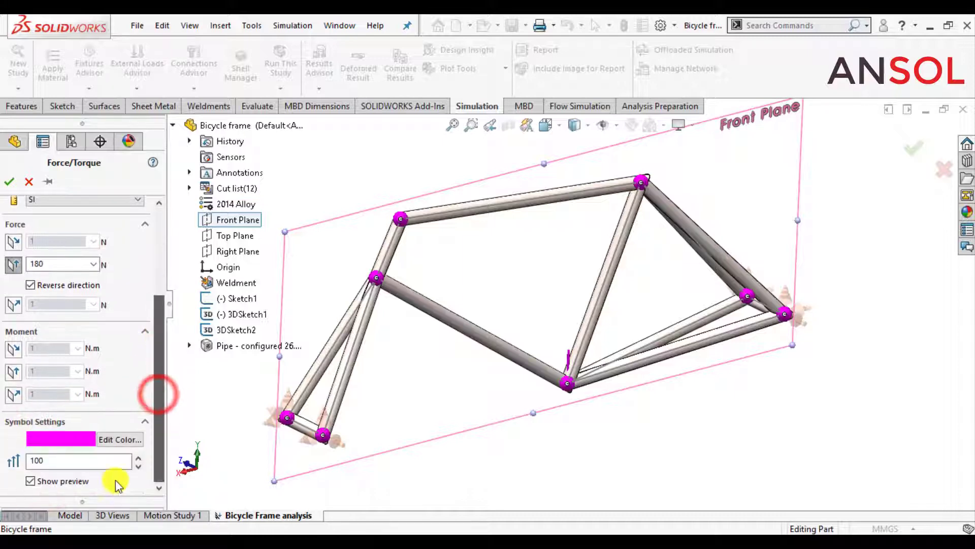
click(113, 439)
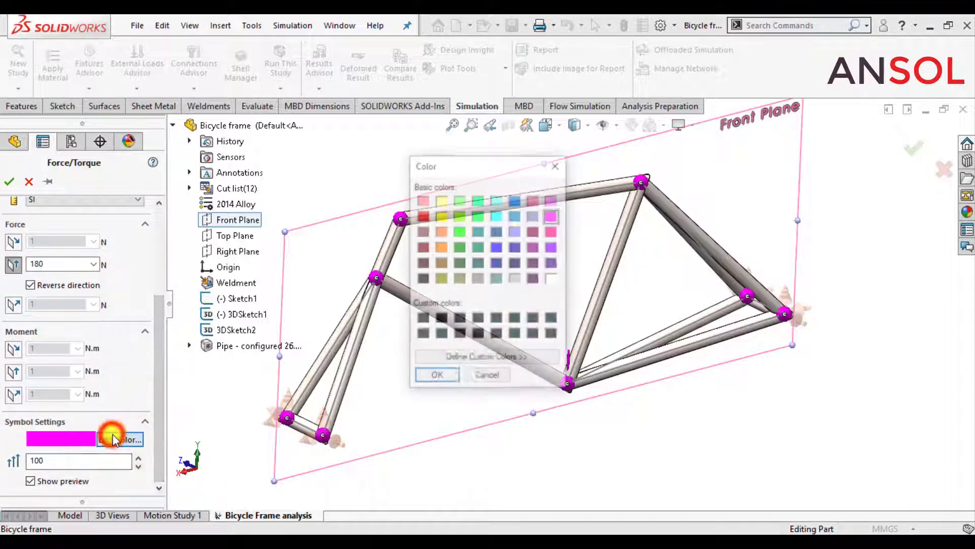
click(442, 216)
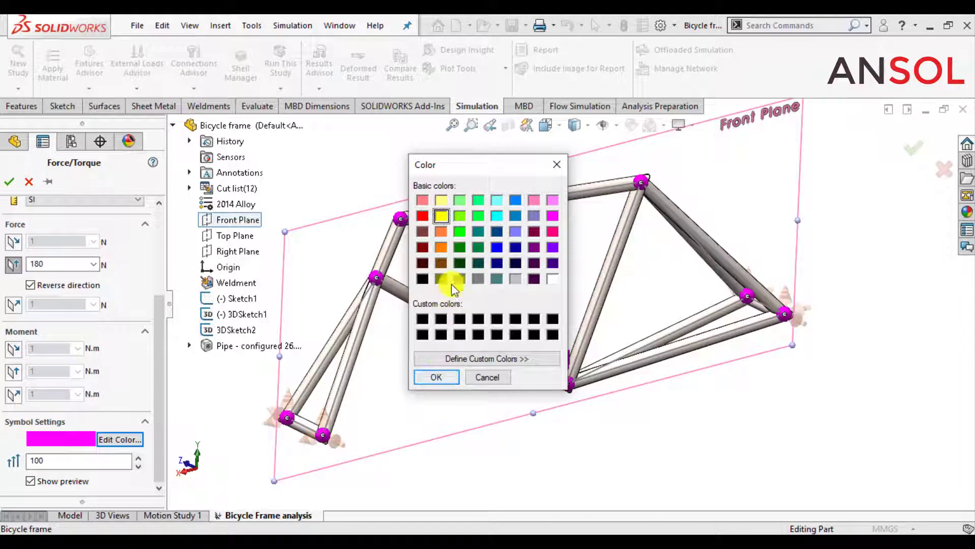
click(433, 377)
scroll(86, 458, up, 3)
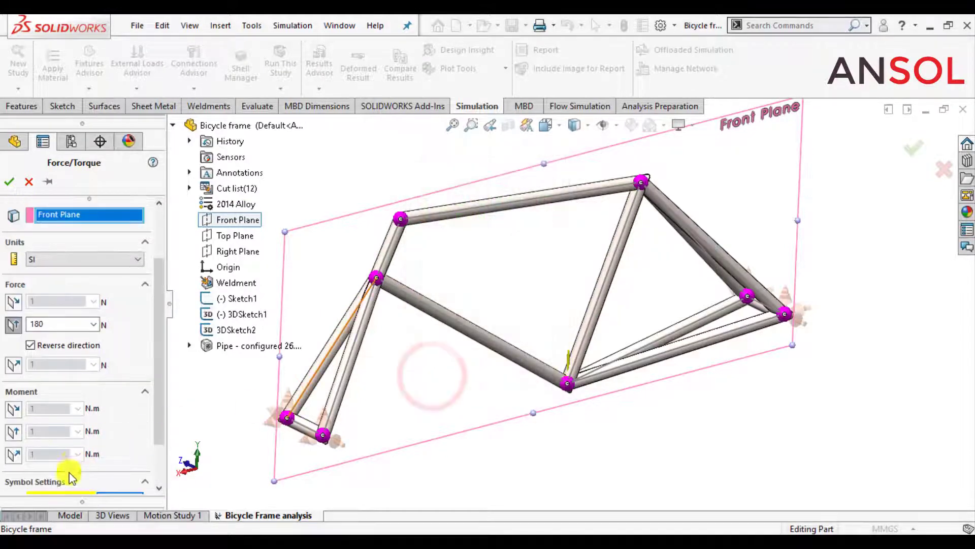
drag(159, 410, 157, 490)
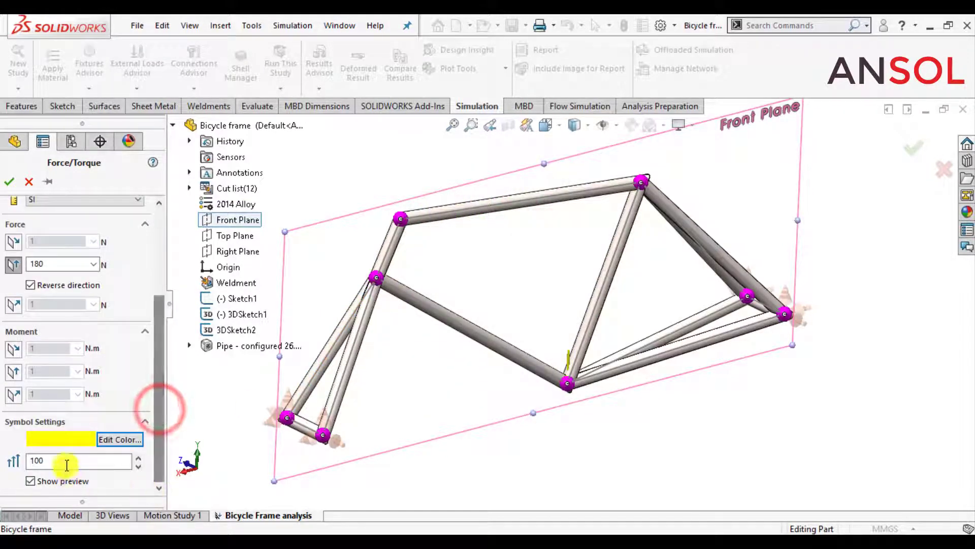
drag(64, 460, 7, 458)
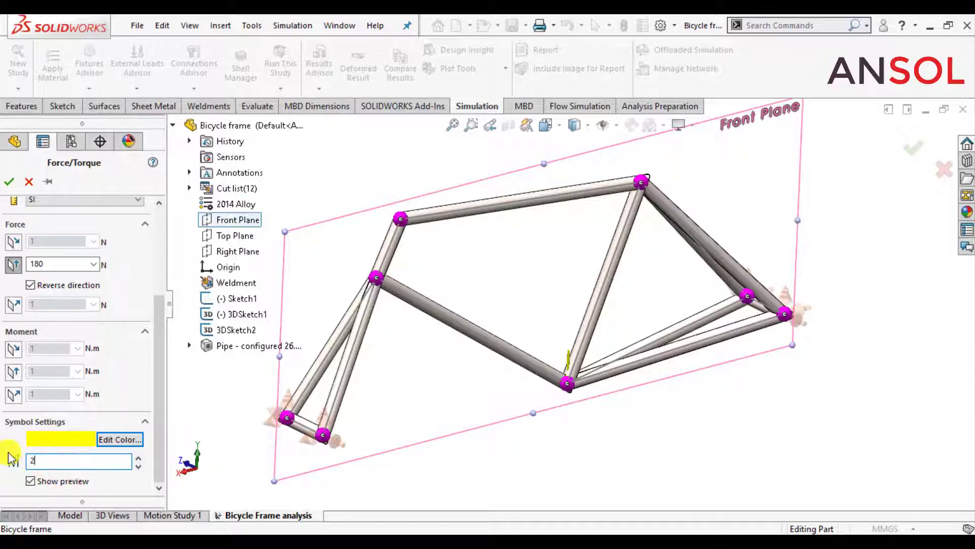
click(7, 182)
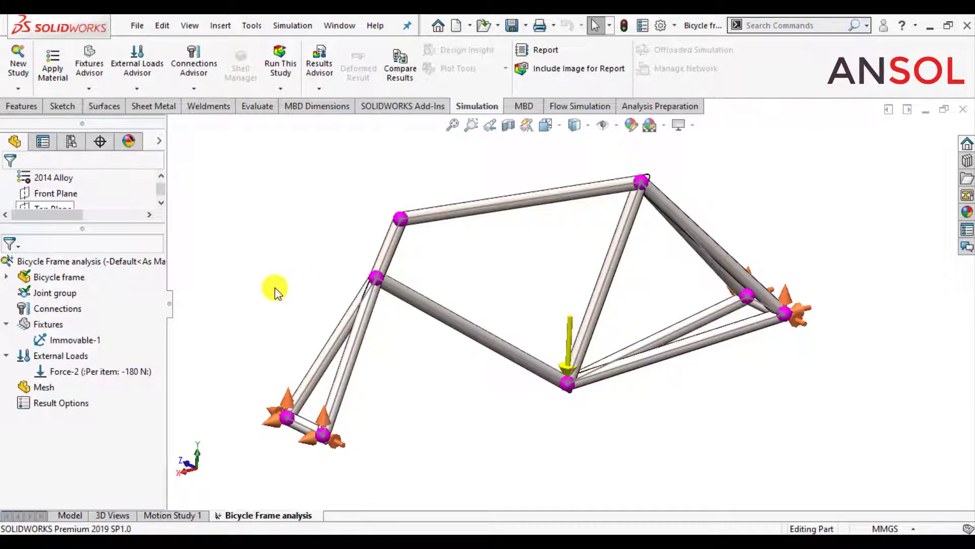
Start a second force load along Plane Dir 2 on the joint atop the seat tube, referenced to the Front Plane.
right_click(58, 358)
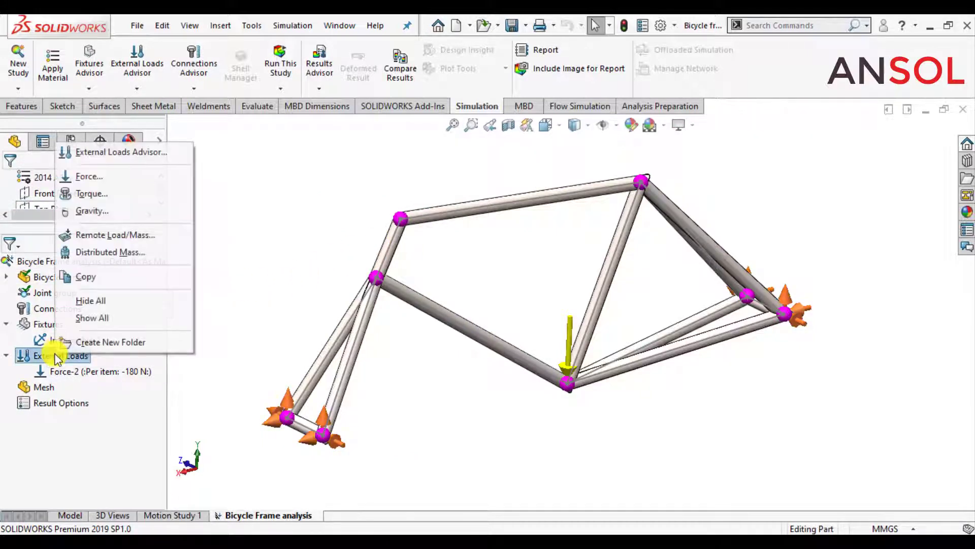
click(88, 177)
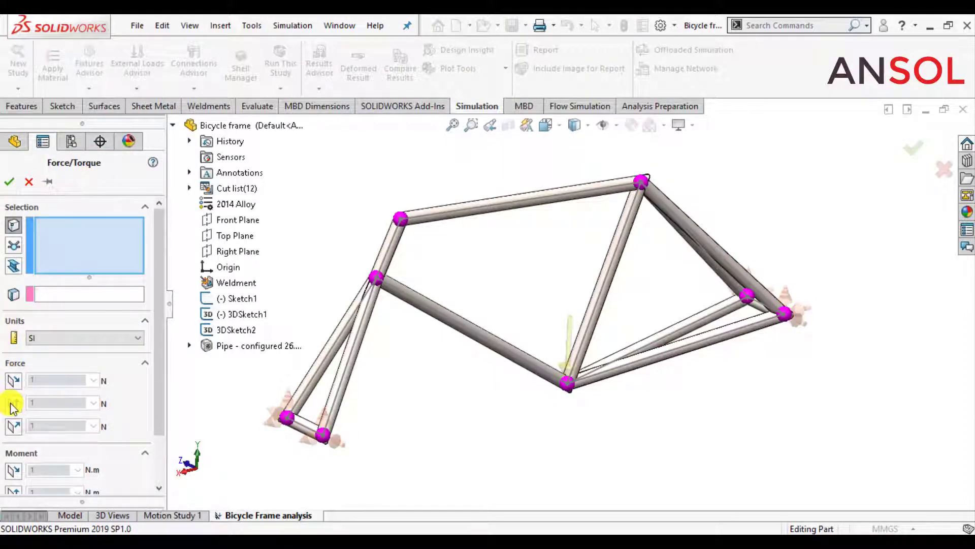
click(12, 404)
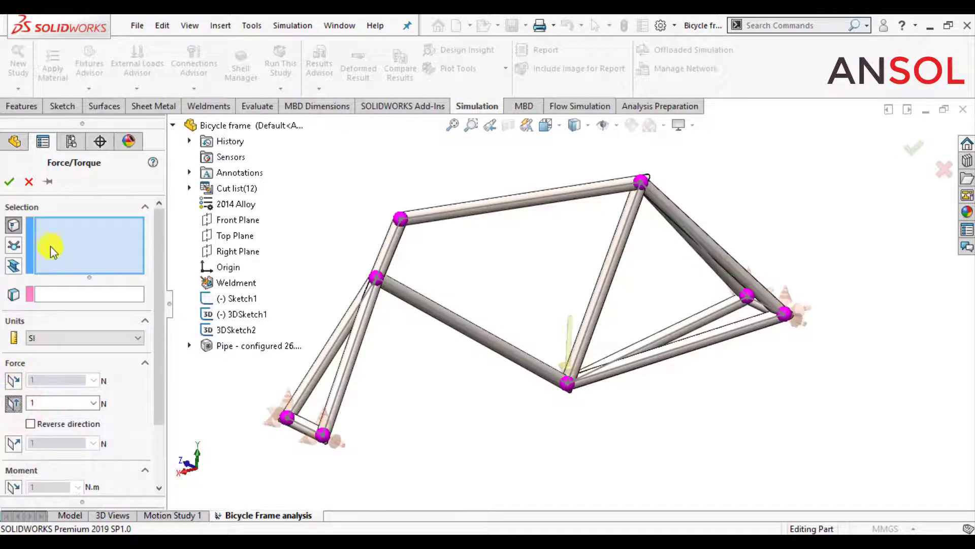
click(14, 246)
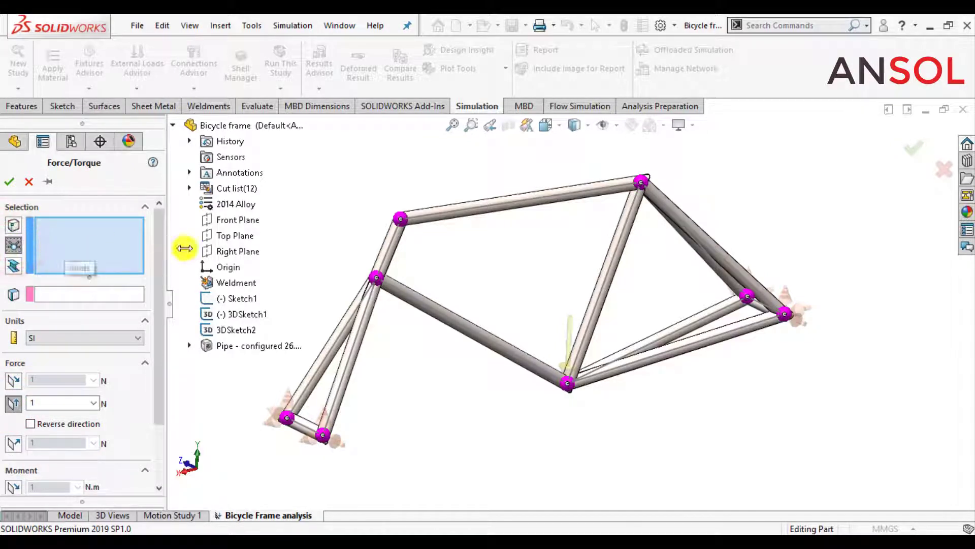
click(643, 183)
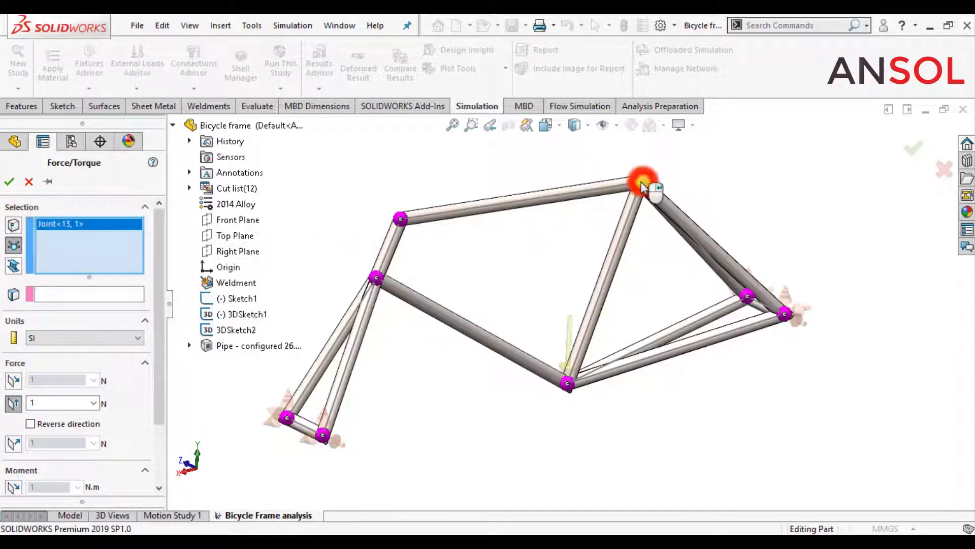
click(79, 292)
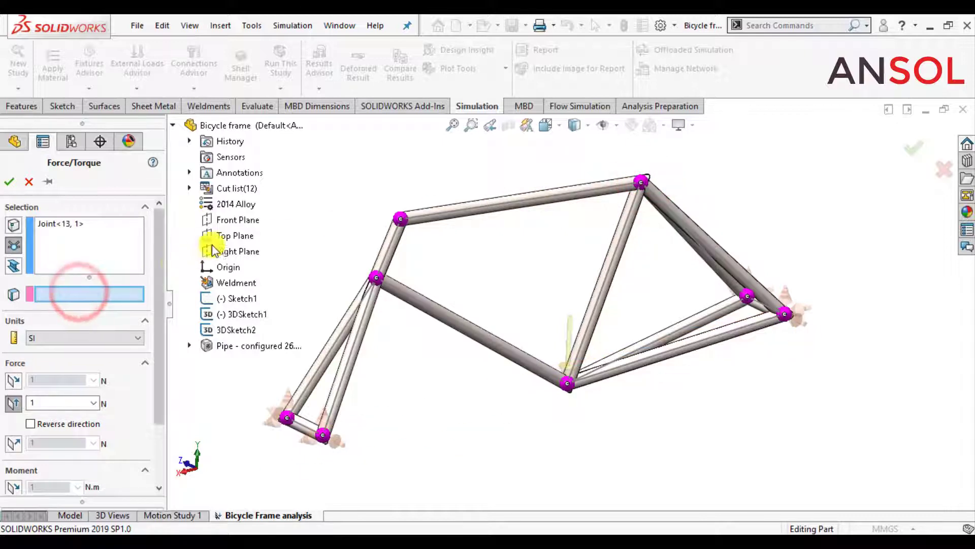
click(239, 220)
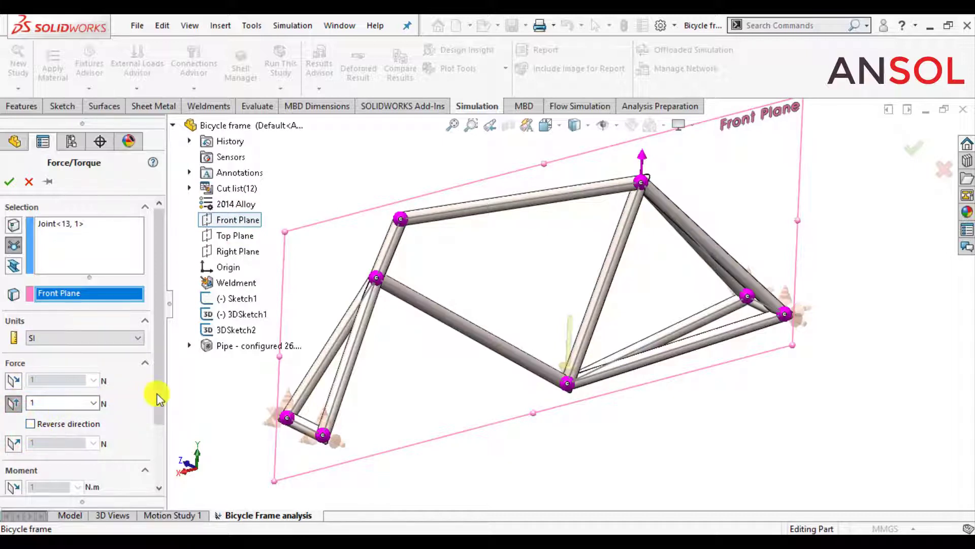
Set the seat tube force symbol to yellow with a size of 200.
drag(163, 390, 160, 473)
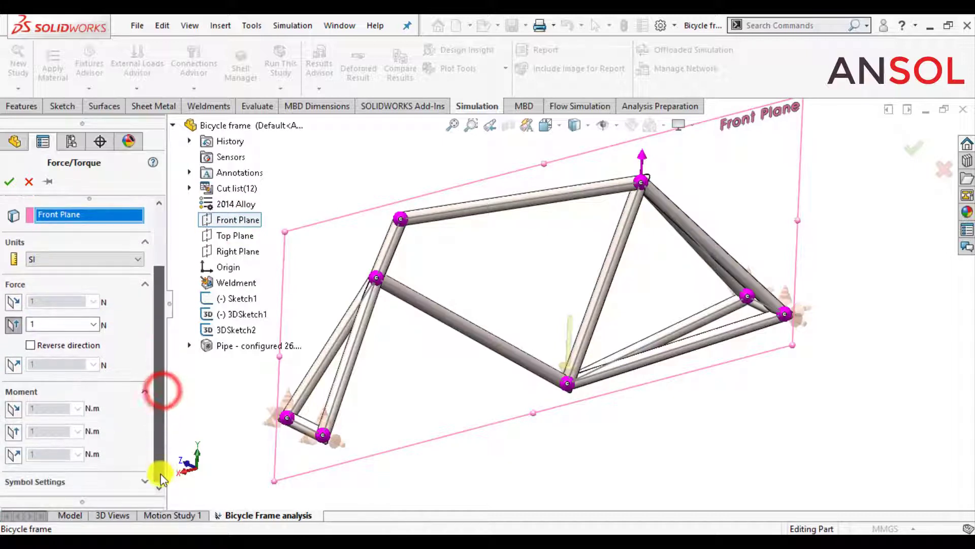
click(56, 481)
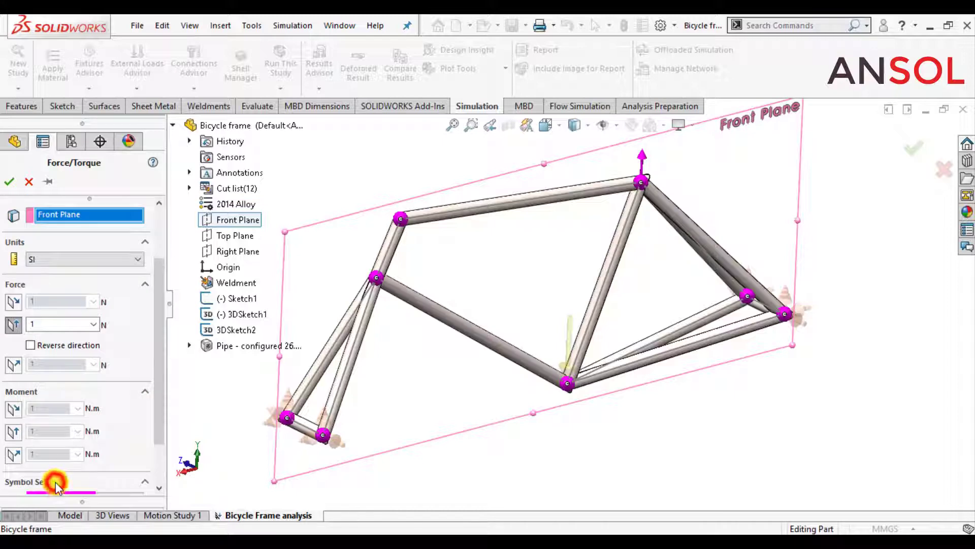
click(158, 401)
click(121, 438)
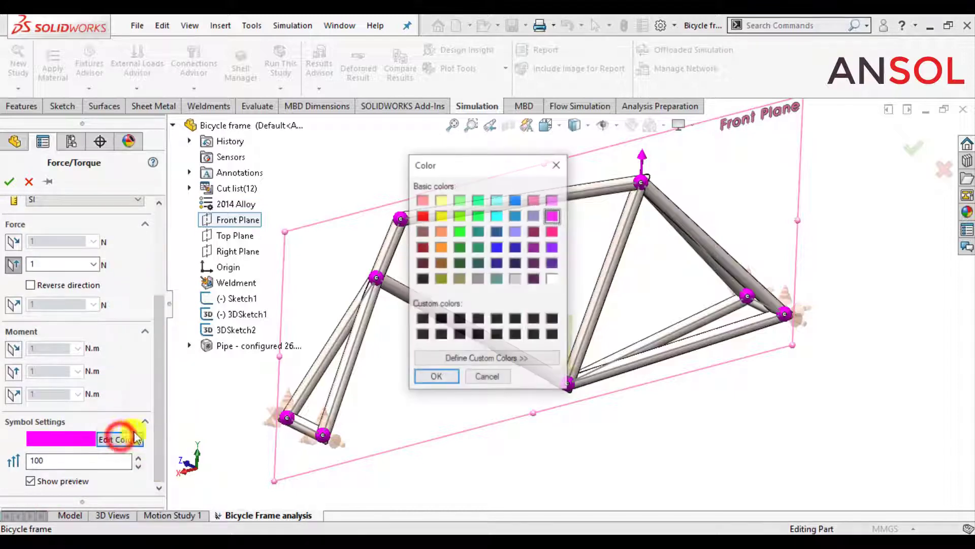
click(441, 216)
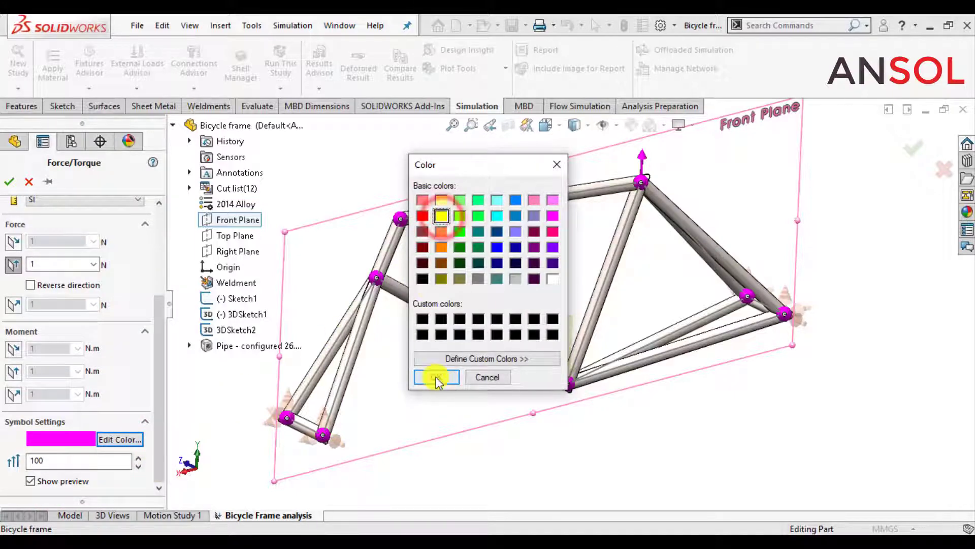
click(436, 377)
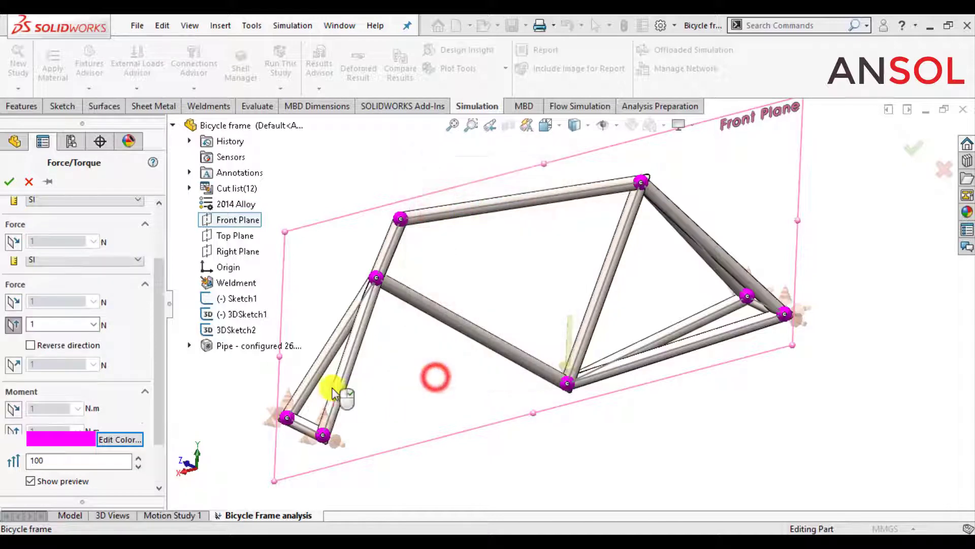
click(158, 402)
drag(60, 460, 5, 461)
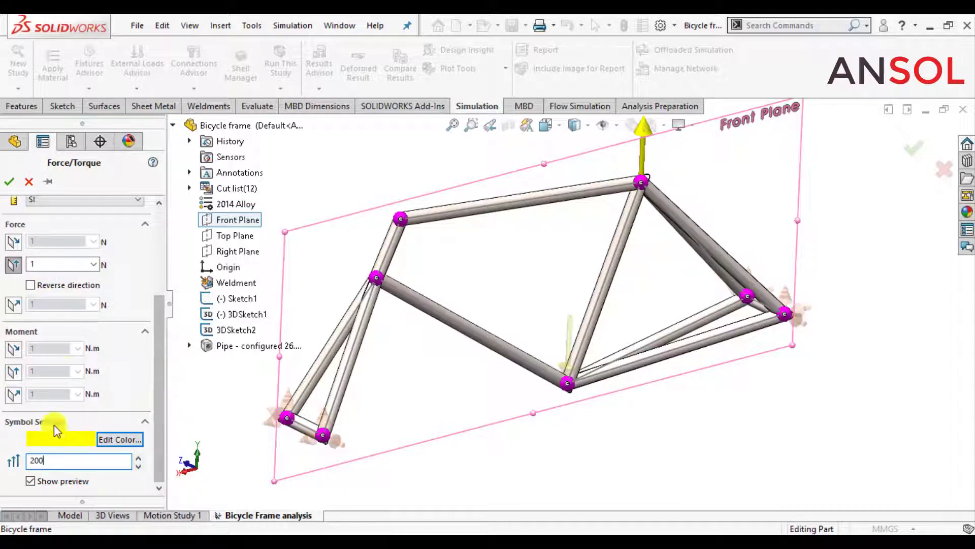
Reverse the seat tube force, set it to 540 N and accept the load.
click(32, 285)
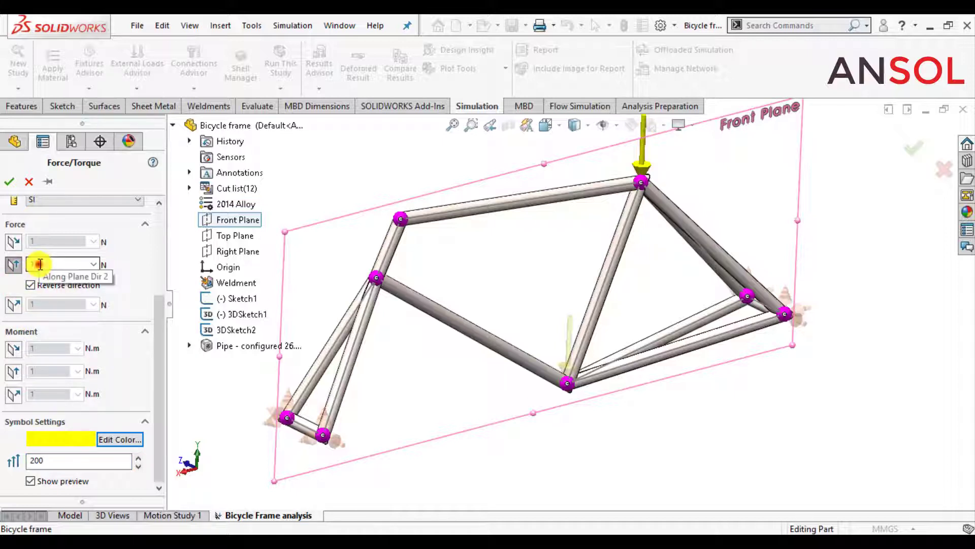
double_click(40, 263)
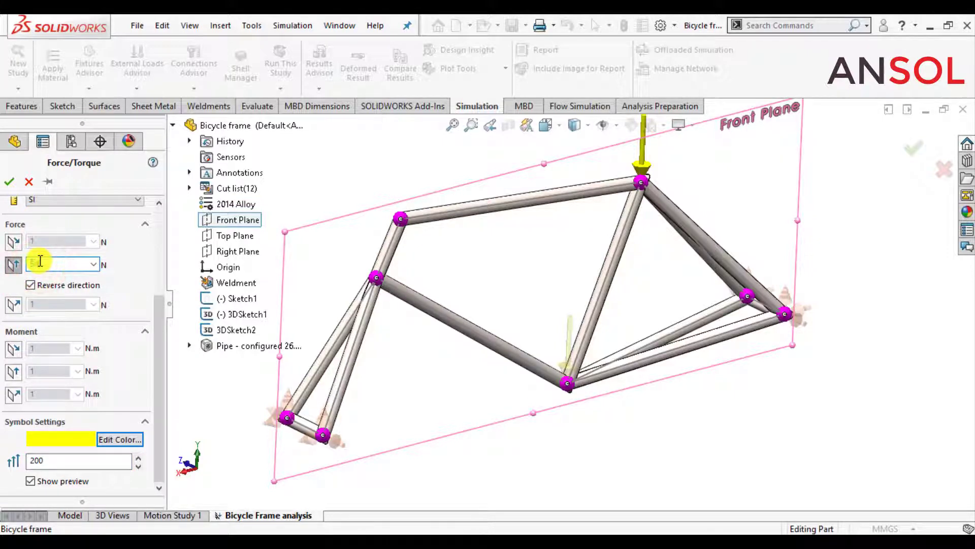
text(540)
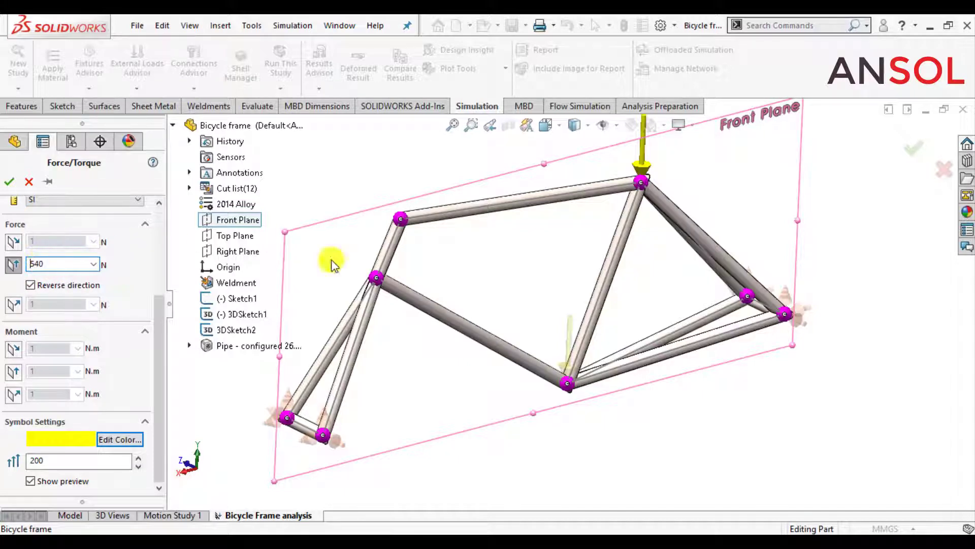
click(9, 183)
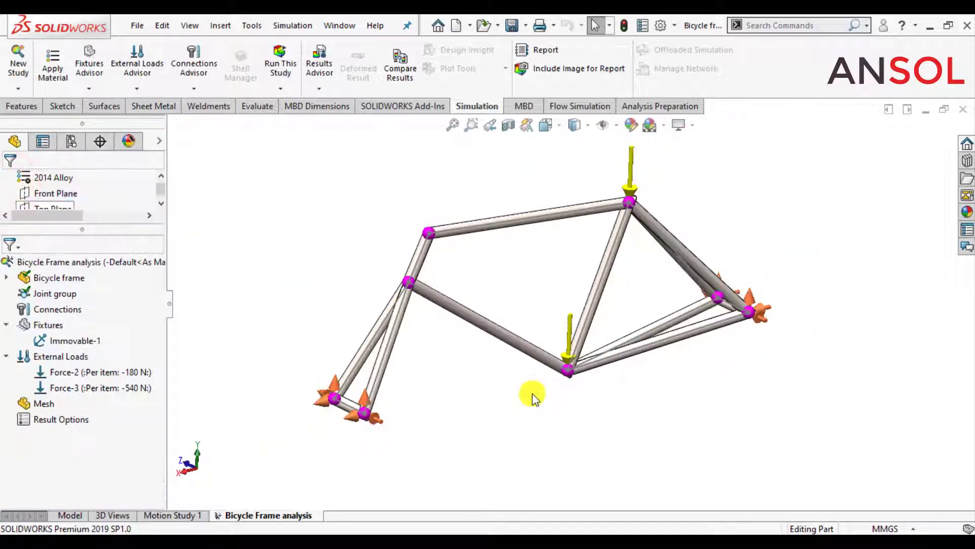
Start a third force load along Plane Dir 2 on the joint atop the head tube, referenced to the Front Plane.
scroll(724, 178, down, 2)
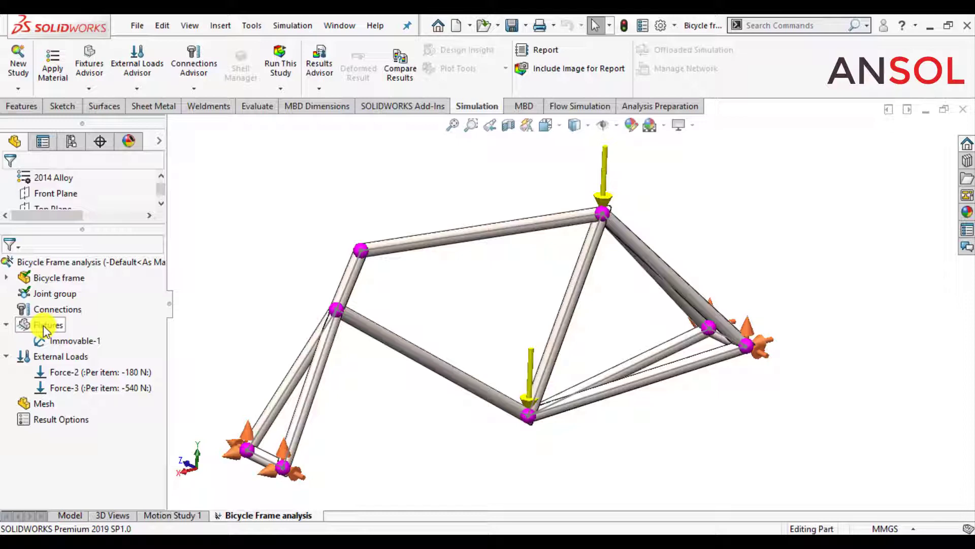
right_click(40, 359)
click(68, 182)
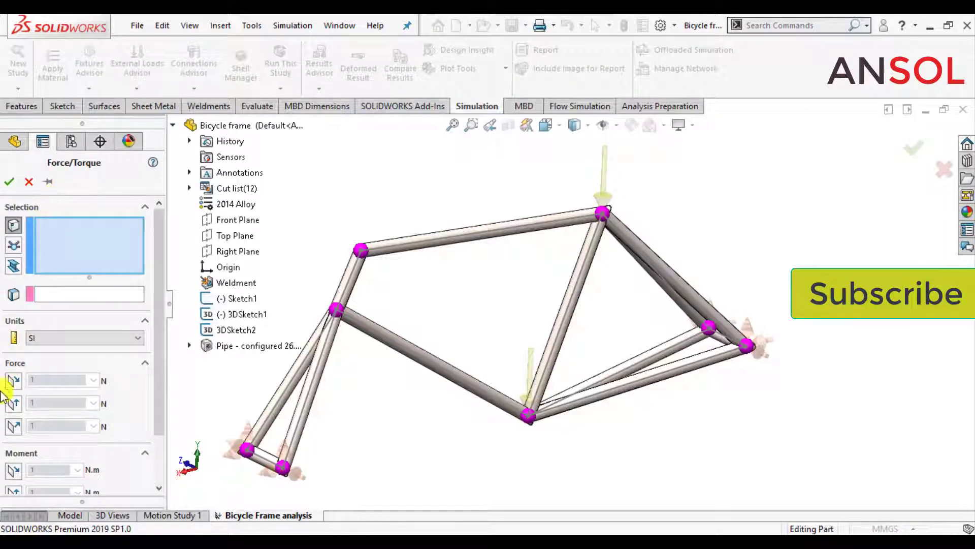
click(14, 404)
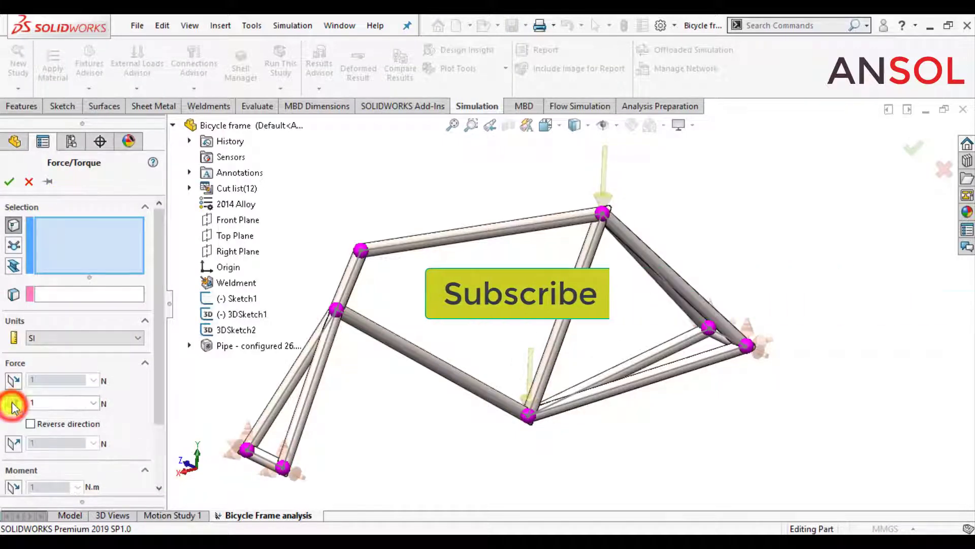
click(12, 245)
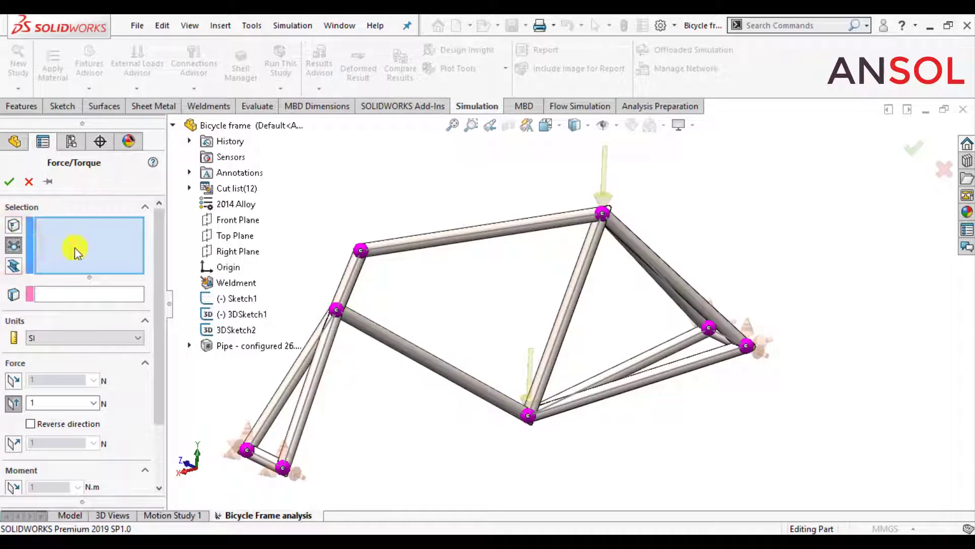
click(358, 250)
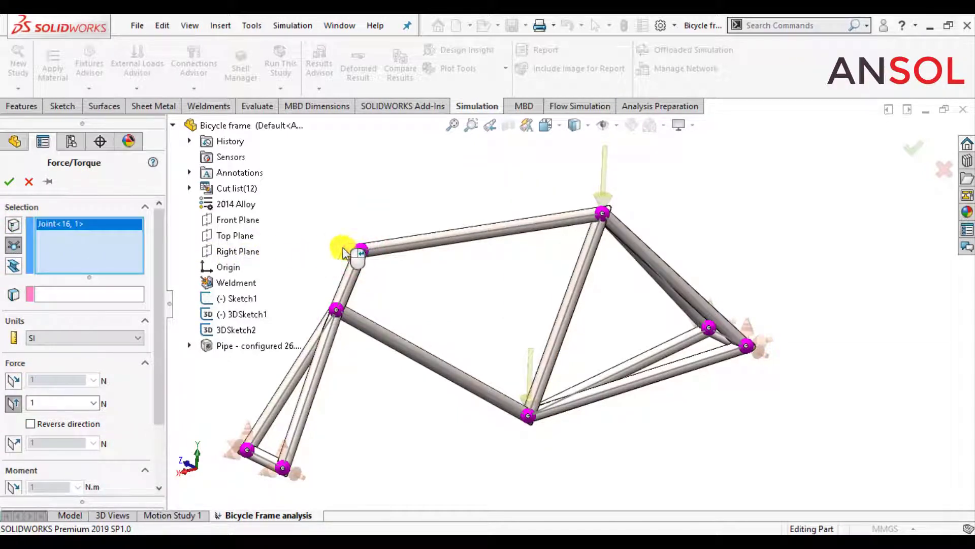
click(68, 294)
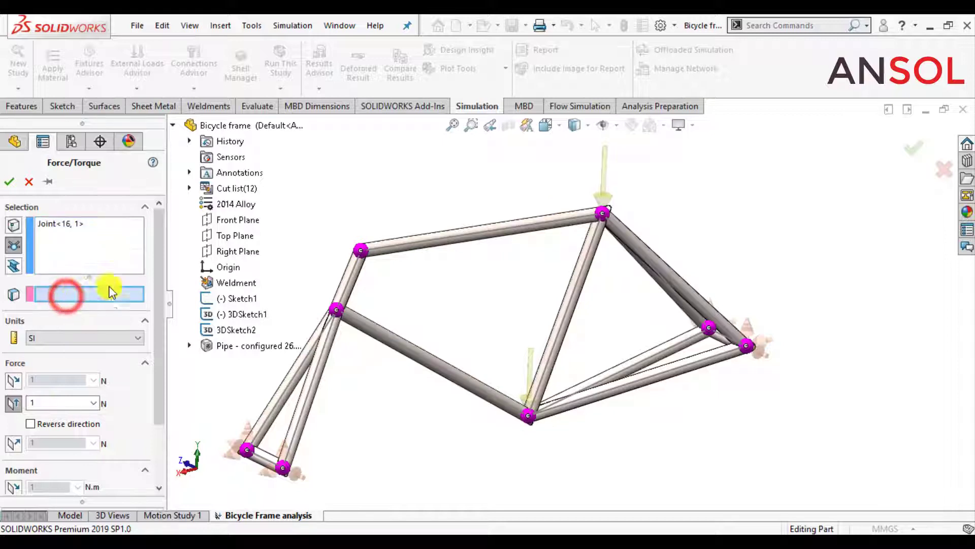
click(217, 223)
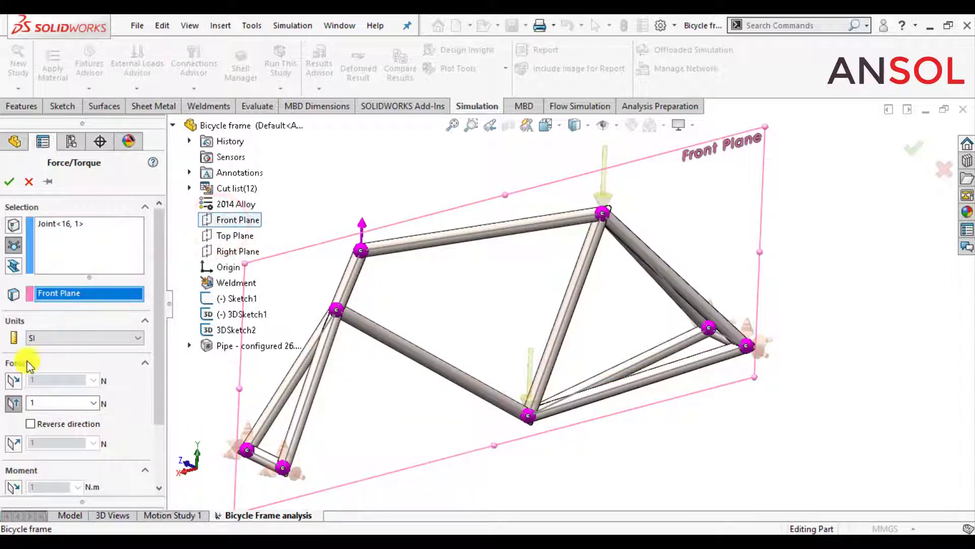
Reverse the head tube force and set it to 80 N.
click(32, 423)
double_click(41, 403)
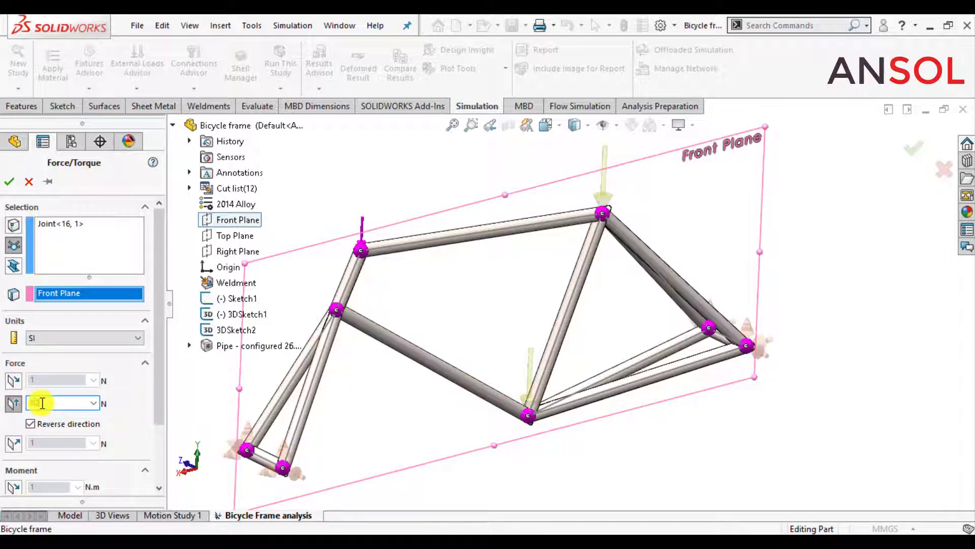
text(80)
Colour the head tube force symbol yellow, set its size to 200 and accept the load.
drag(163, 358, 166, 447)
click(65, 483)
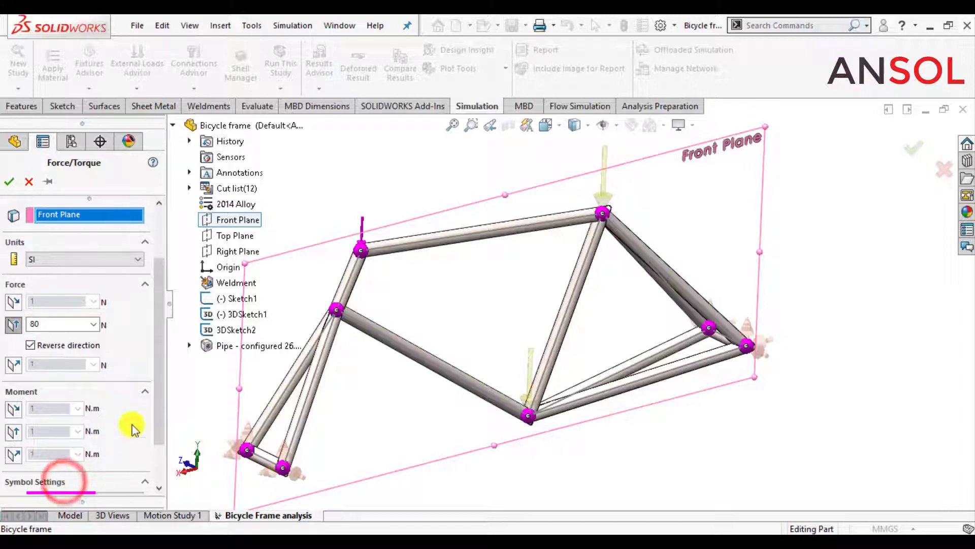
drag(161, 396, 162, 475)
click(123, 438)
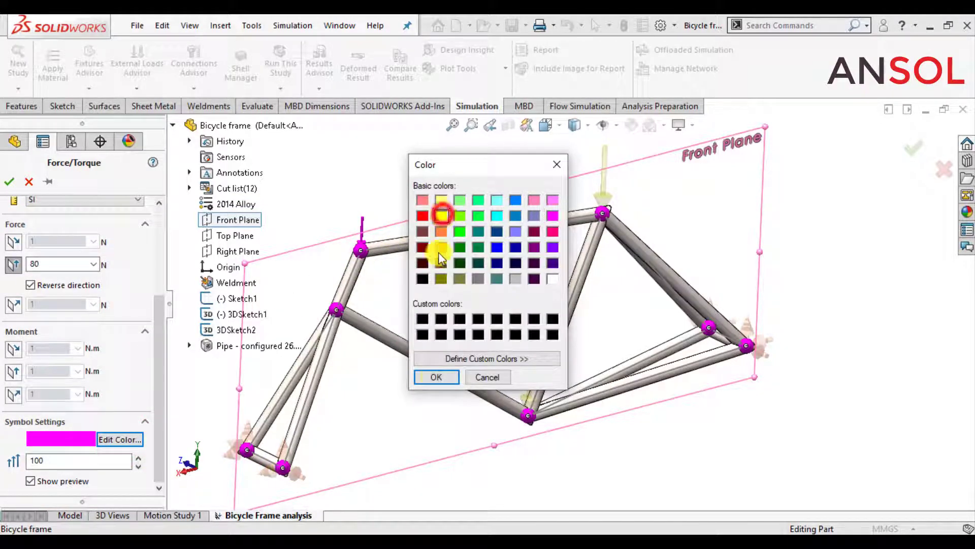
click(435, 376)
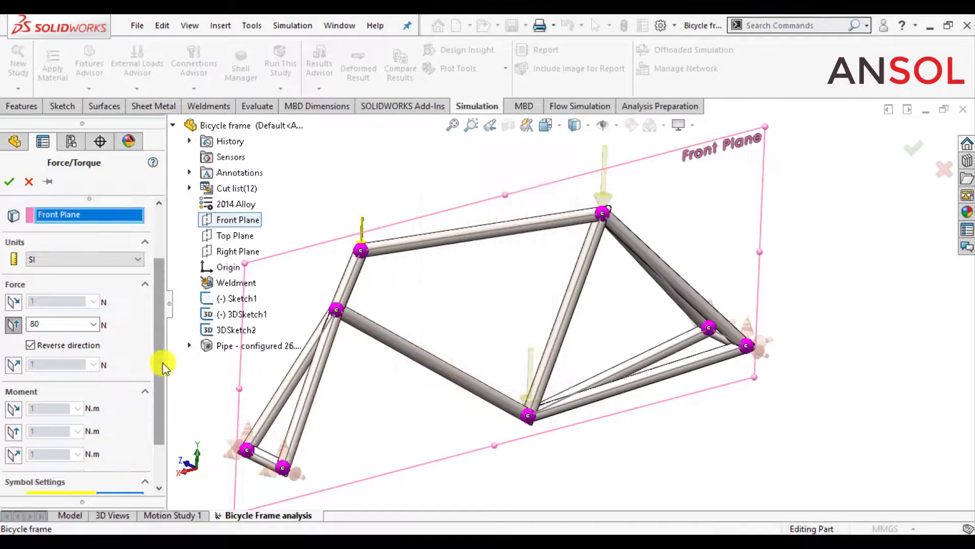
drag(163, 366, 162, 399)
double_click(81, 461)
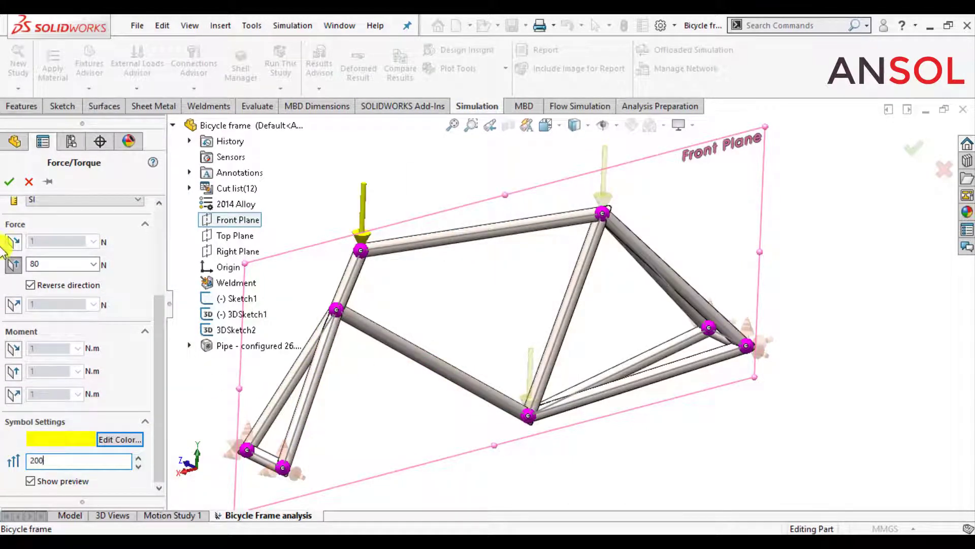
click(8, 181)
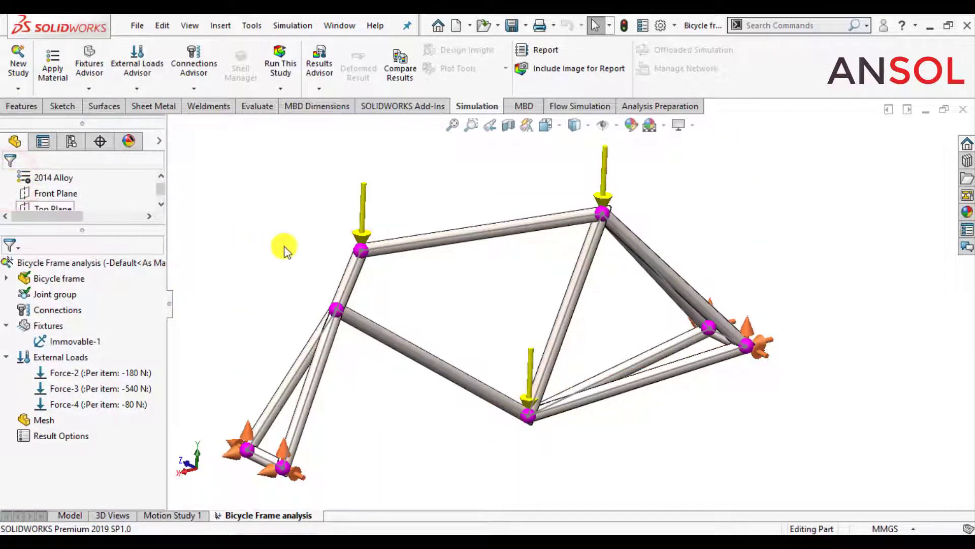
Dismiss the unsaved-document notification and create the mesh for the bicycle frame study.
mouse_move(283, 234)
middle_down()
mouse_move(294, 252)
mouse_move(283, 270)
mouse_move(268, 238)
middle_up()
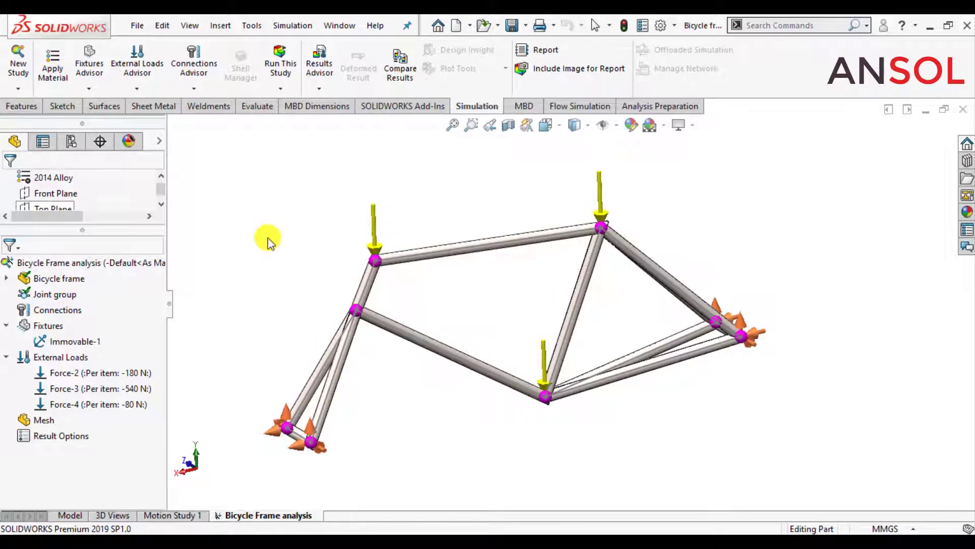
key(f)
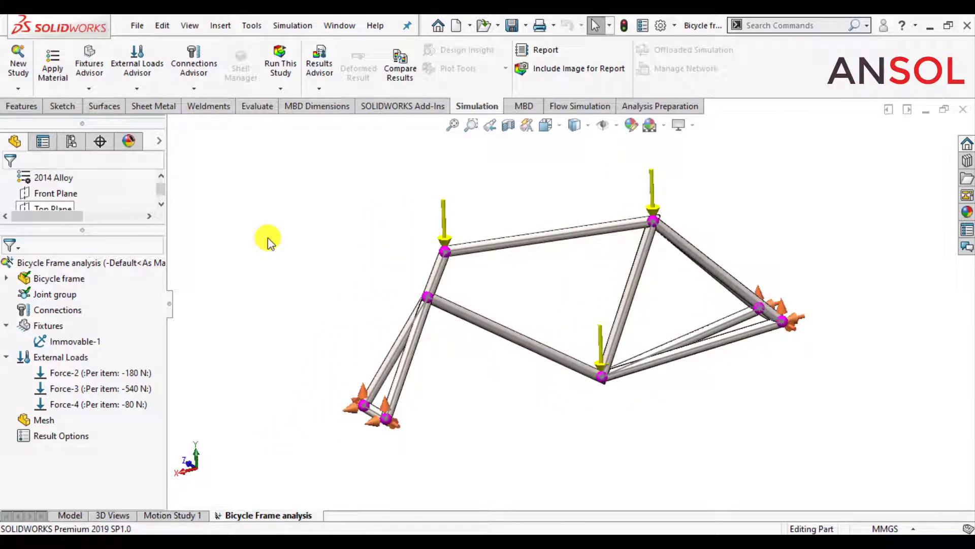
click(473, 360)
scroll(473, 362, down, 1)
right_click(45, 420)
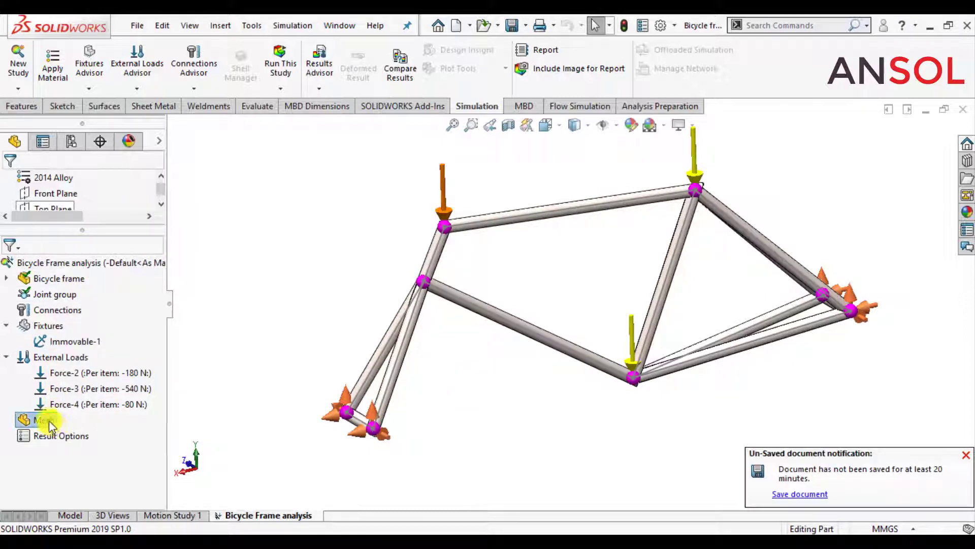
click(967, 456)
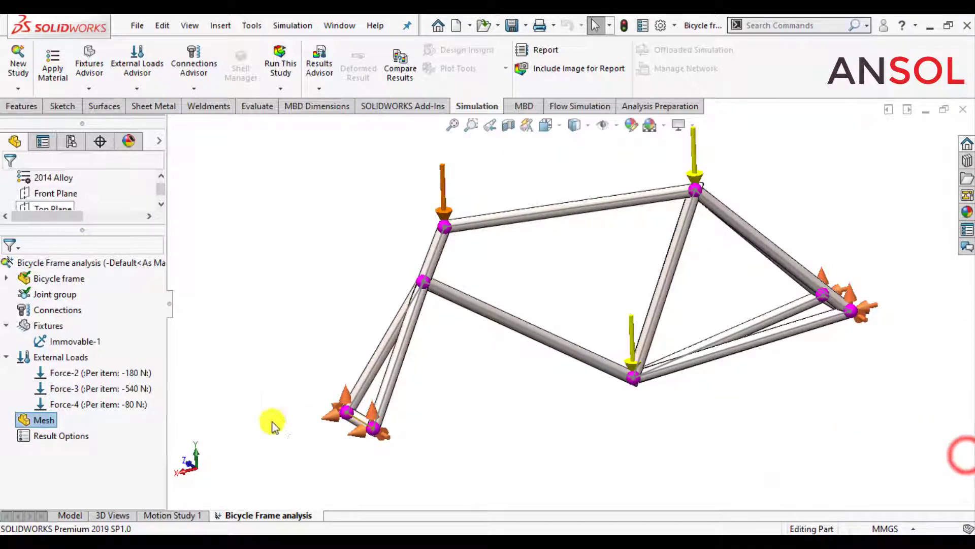
right_click(44, 422)
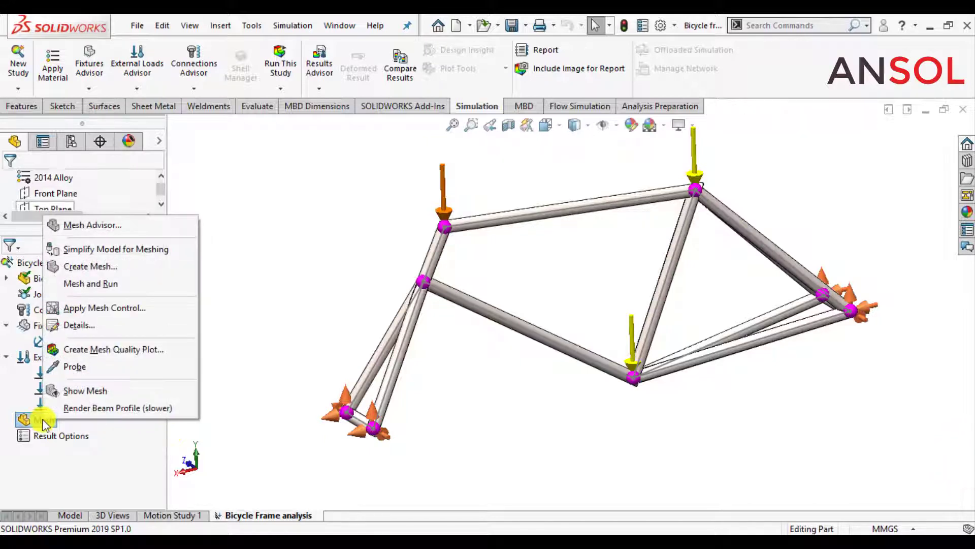
click(84, 269)
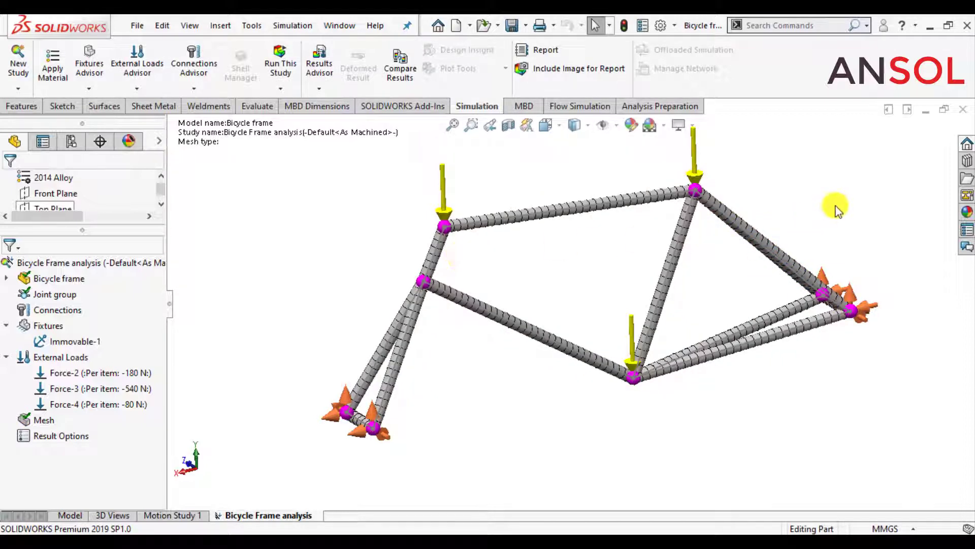
Generate the bicycle frame's beam mesh again.
scroll(835, 208, down, 2)
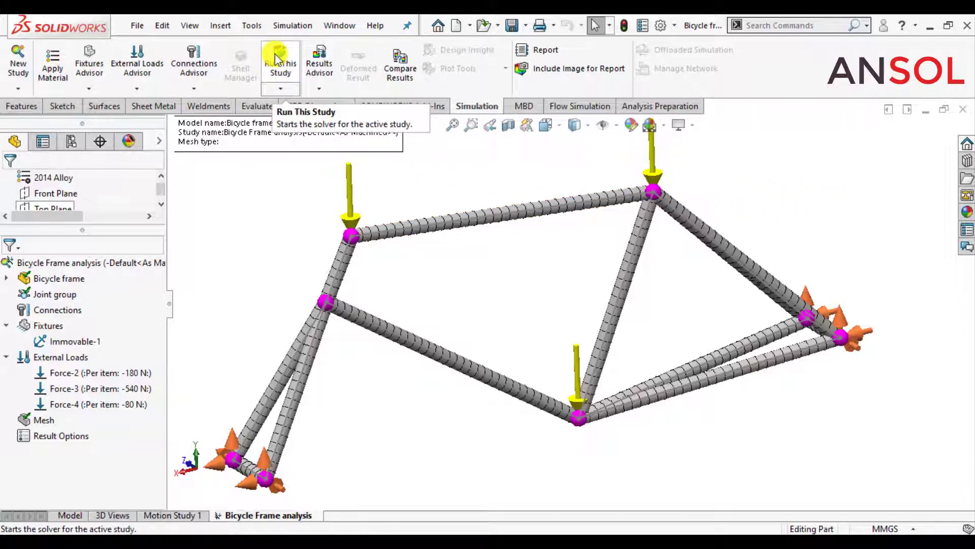
right_click(42, 417)
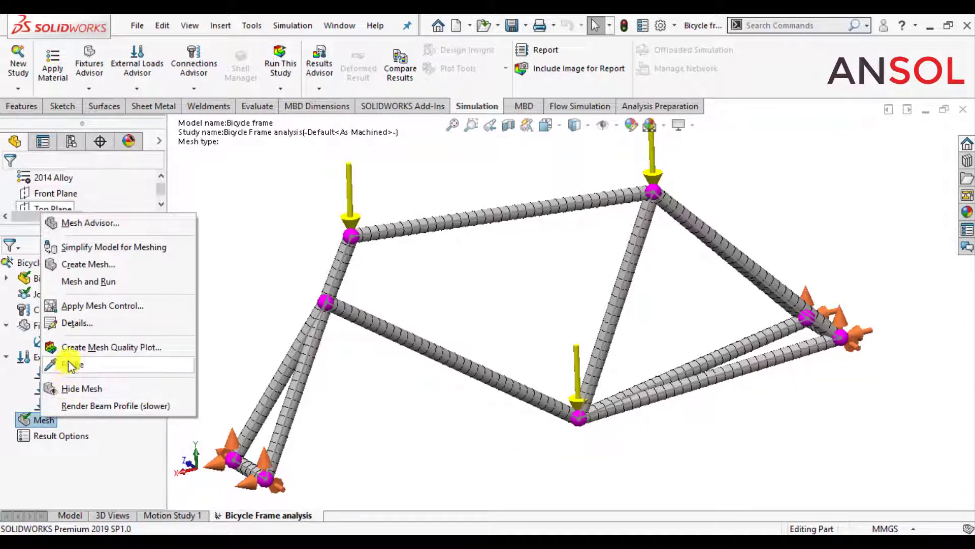
click(90, 264)
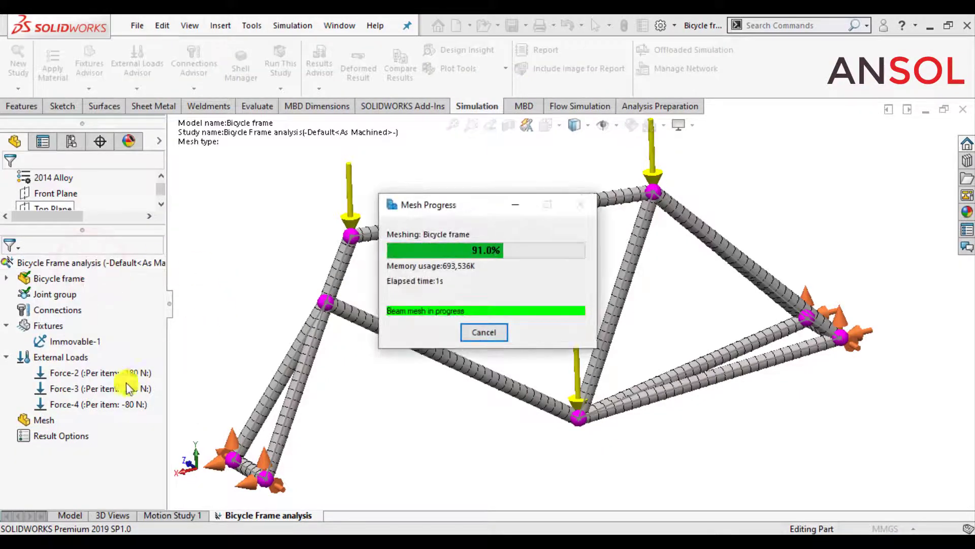
Create a mesh quality plot that displays the mesh, leaving beam profile rendering off.
right_click(44, 422)
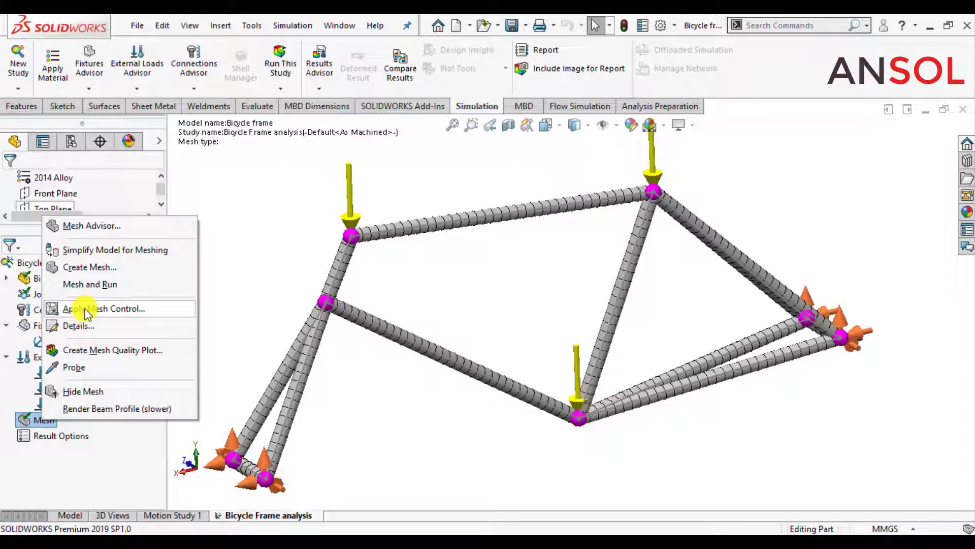
click(91, 351)
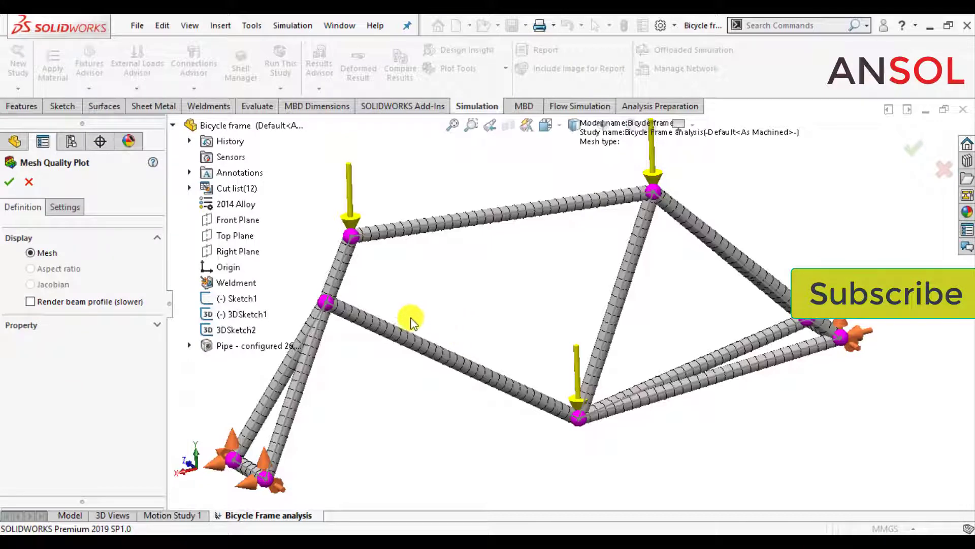
click(9, 182)
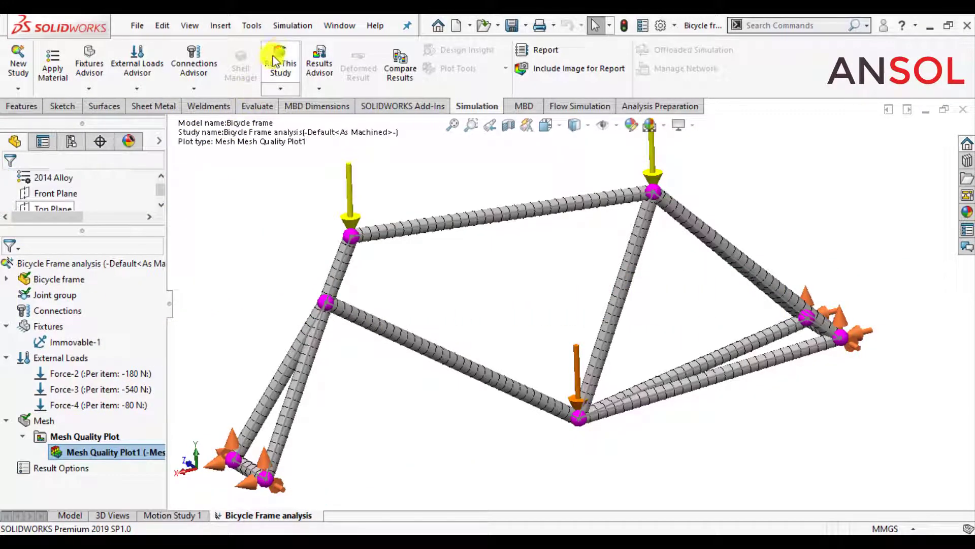
Run the static study and inspect the resulting stress plot on the deformed frame.
click(279, 55)
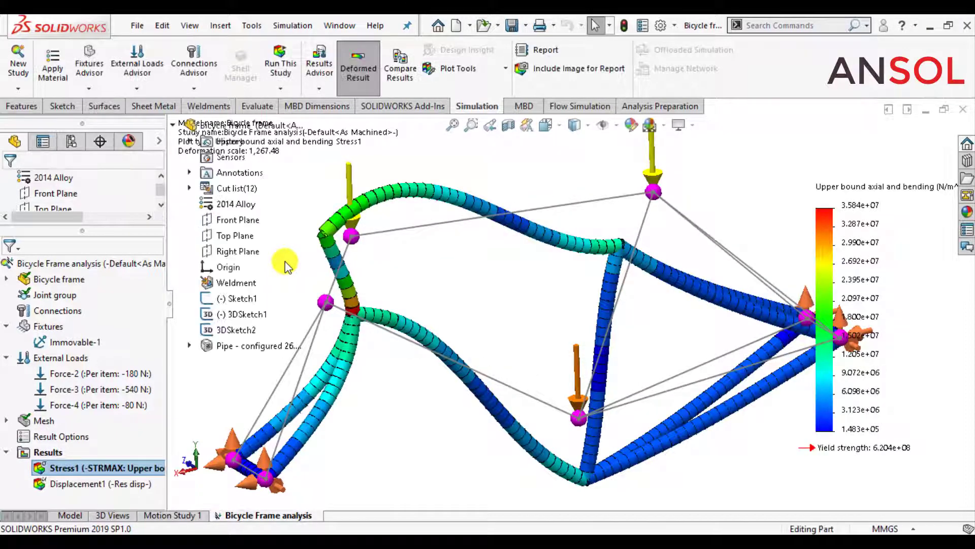
scroll(444, 307, up, 3)
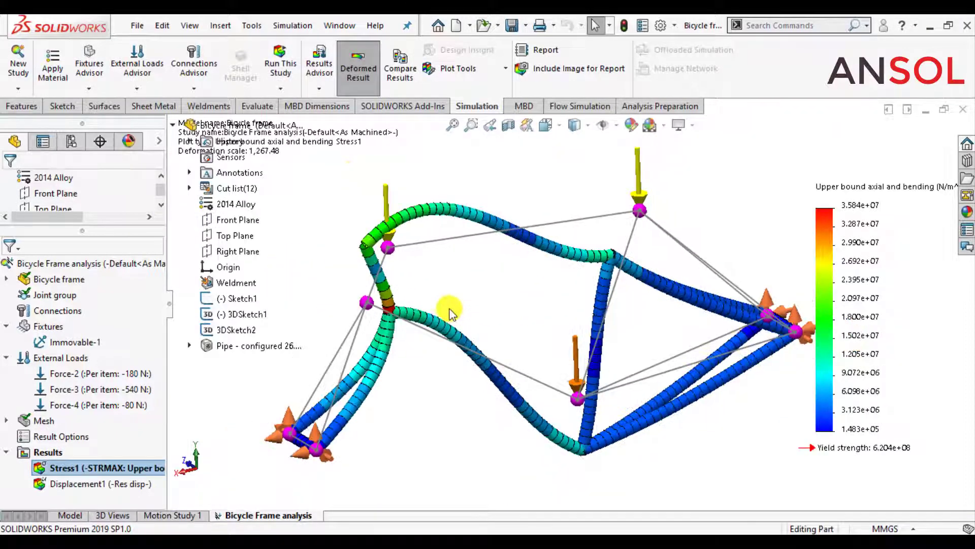
scroll(653, 299, down, 2)
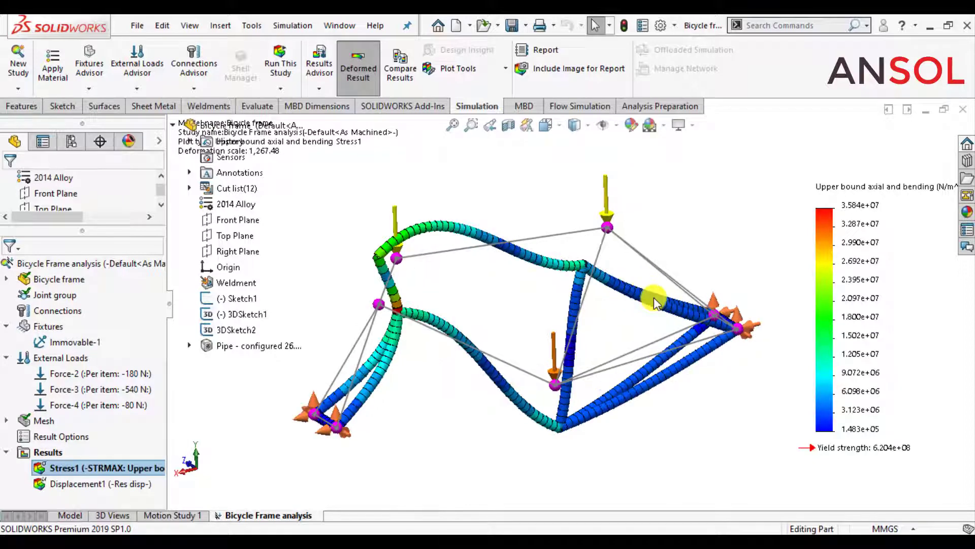
Edit the Stress1 plot definition and give its deformed shape a user-defined scale of 10.
right_click(105, 470)
click(148, 245)
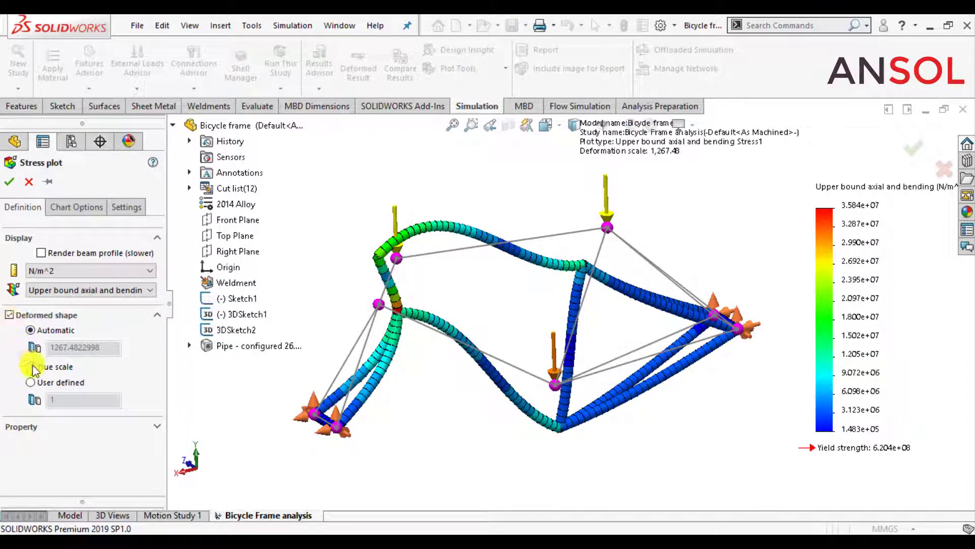
click(32, 382)
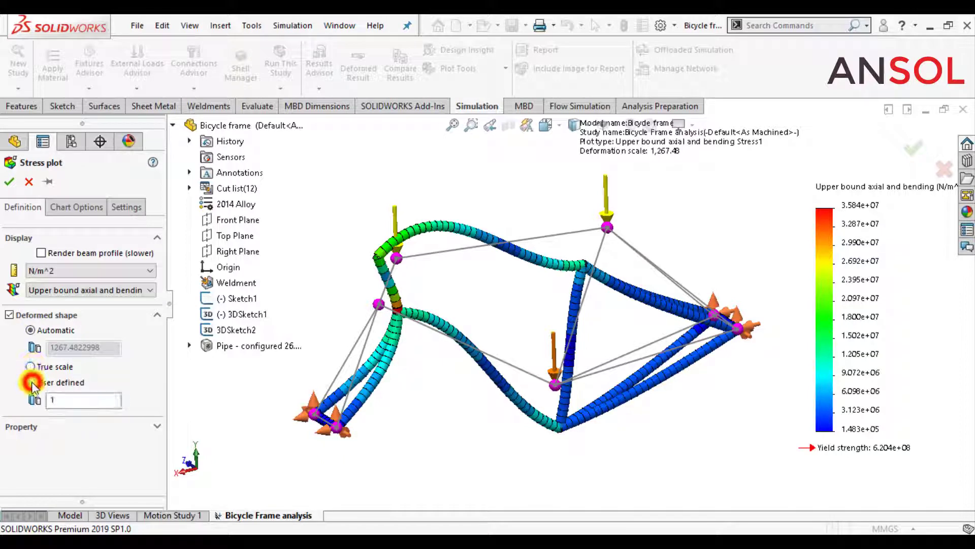
click(60, 400)
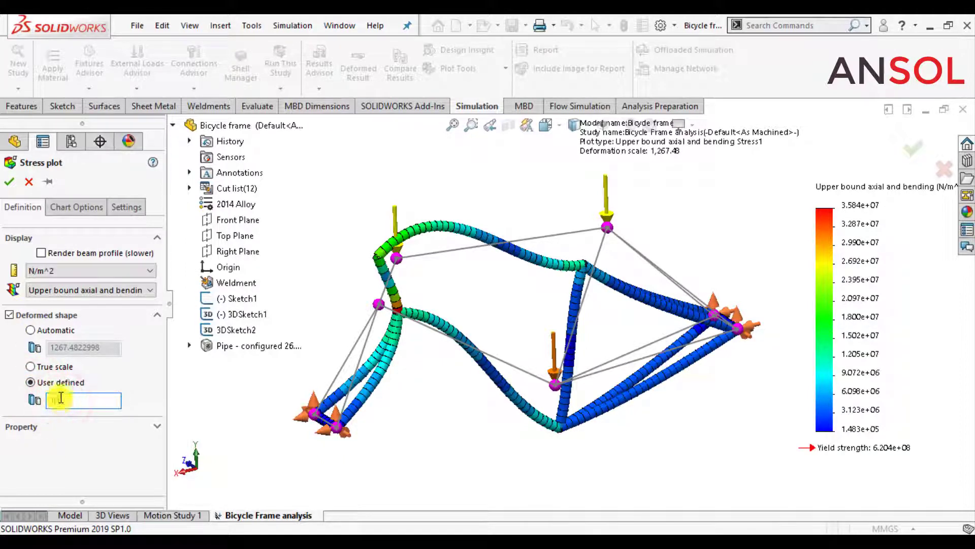
text(10)
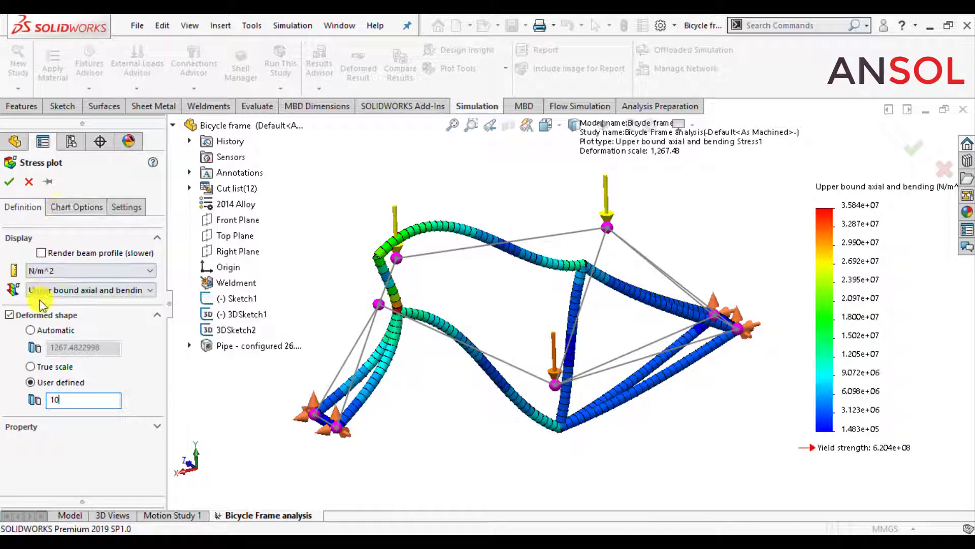
Set the stress plot units to N/mm^2 (MPa) and turn on the maximum annotation.
click(100, 270)
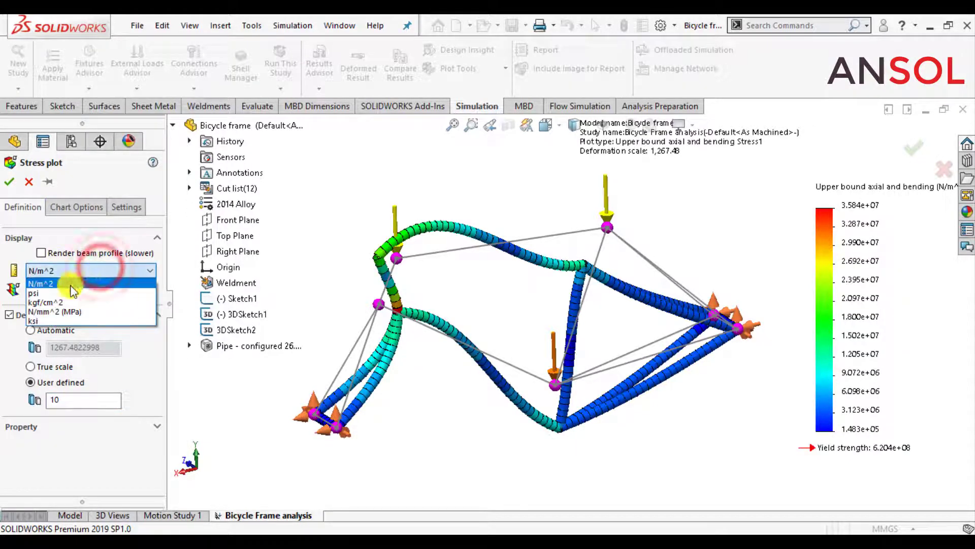
click(57, 312)
click(71, 207)
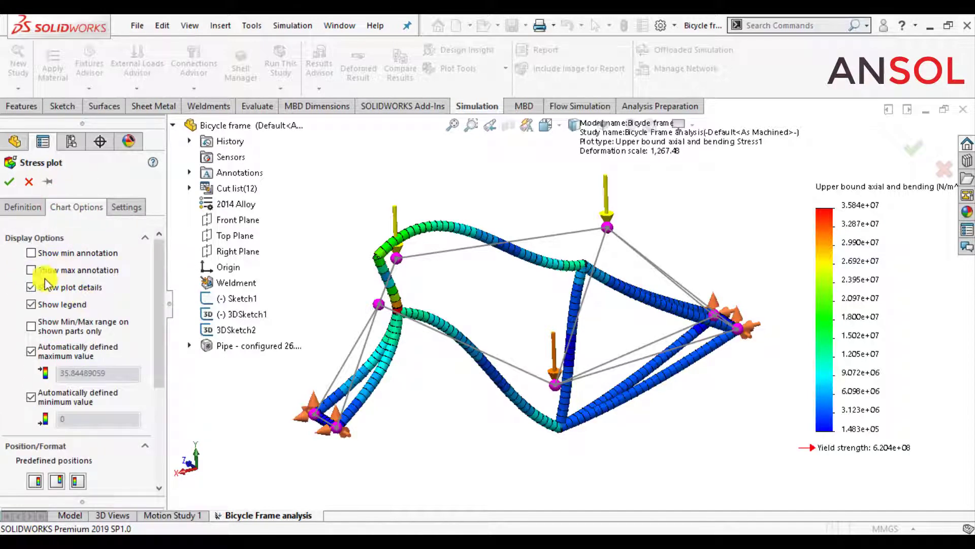
click(31, 270)
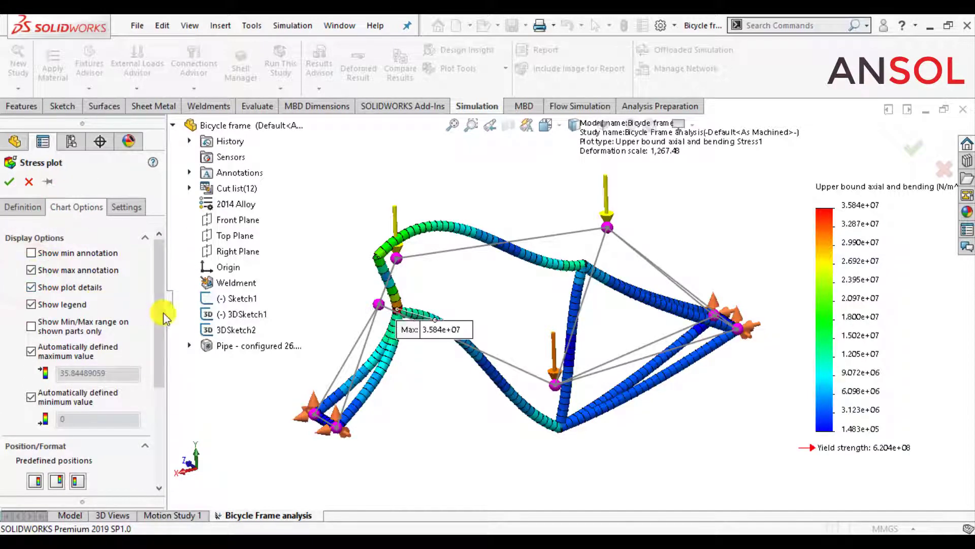
Set the stress plot's number format to floating and move the maximum label clear of the frame beside the head tube.
drag(162, 323, 161, 418)
click(84, 405)
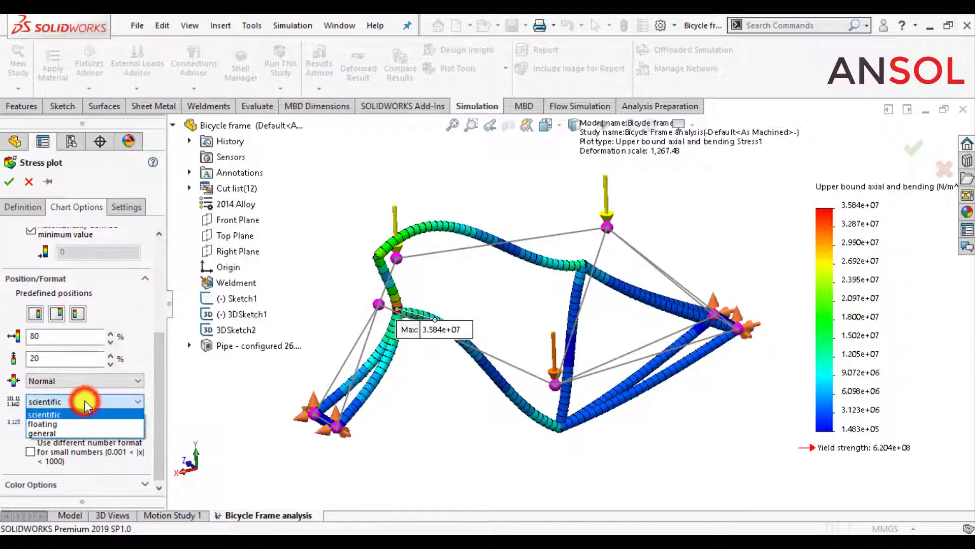
click(68, 423)
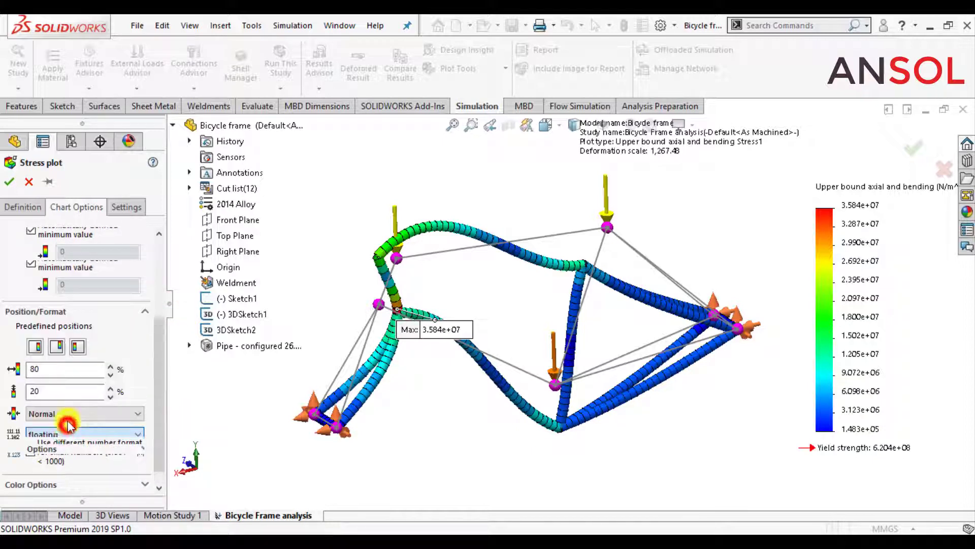
click(9, 182)
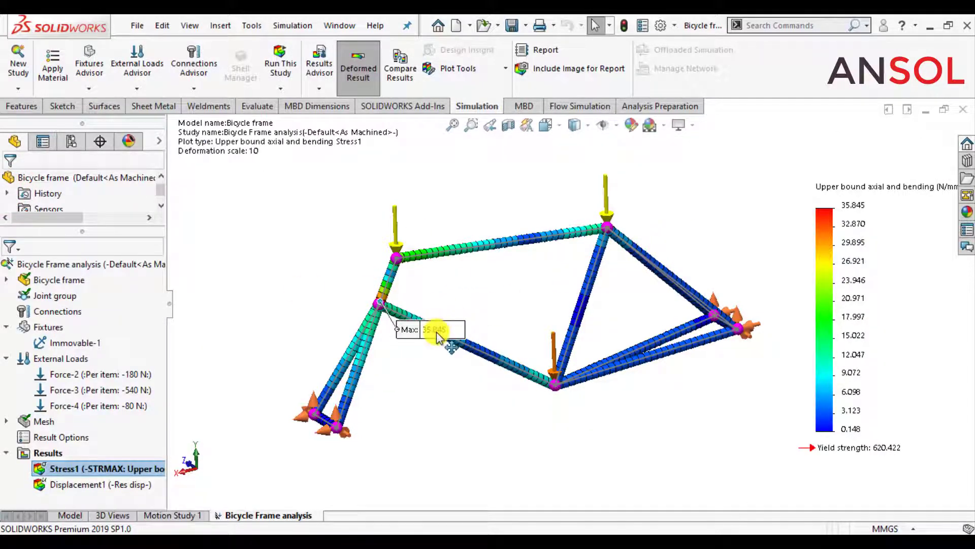
drag(436, 331, 249, 270)
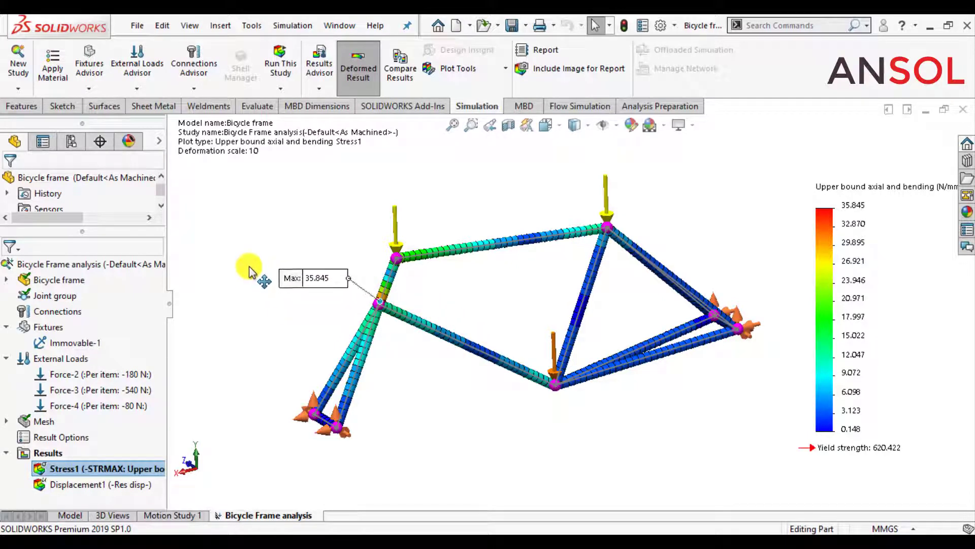
scroll(563, 293, down, 2)
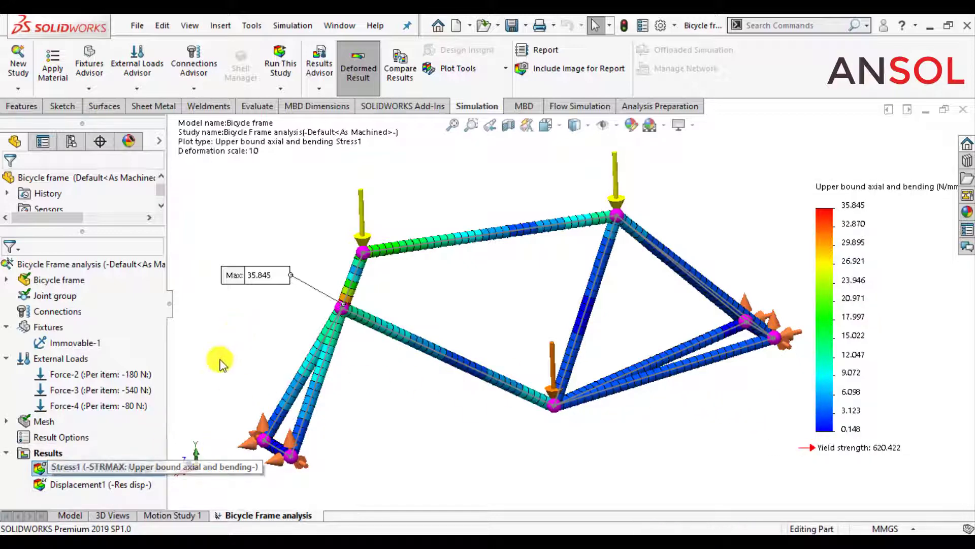
Show the Displacement1 plot and give its deformed shape a user-defined scale of 10.
double_click(127, 486)
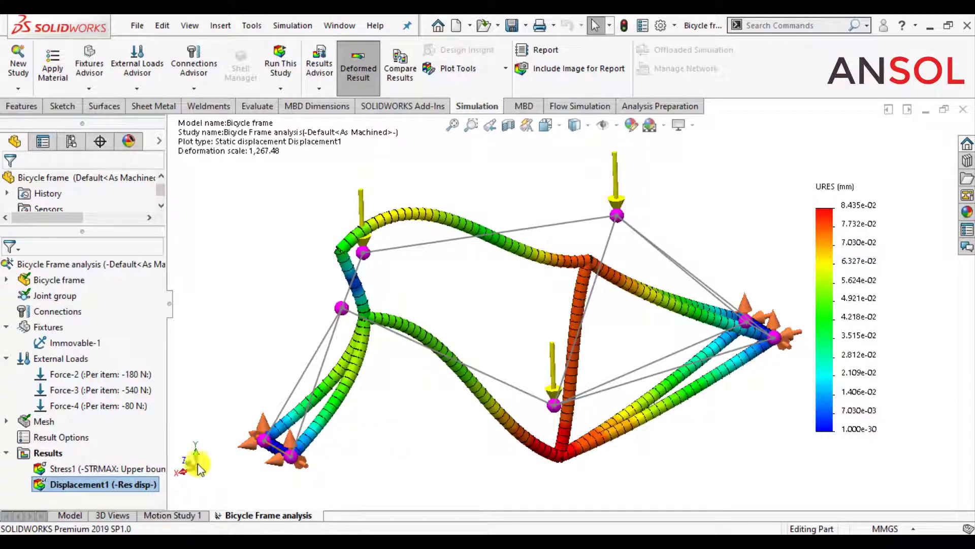
right_click(104, 488)
click(133, 263)
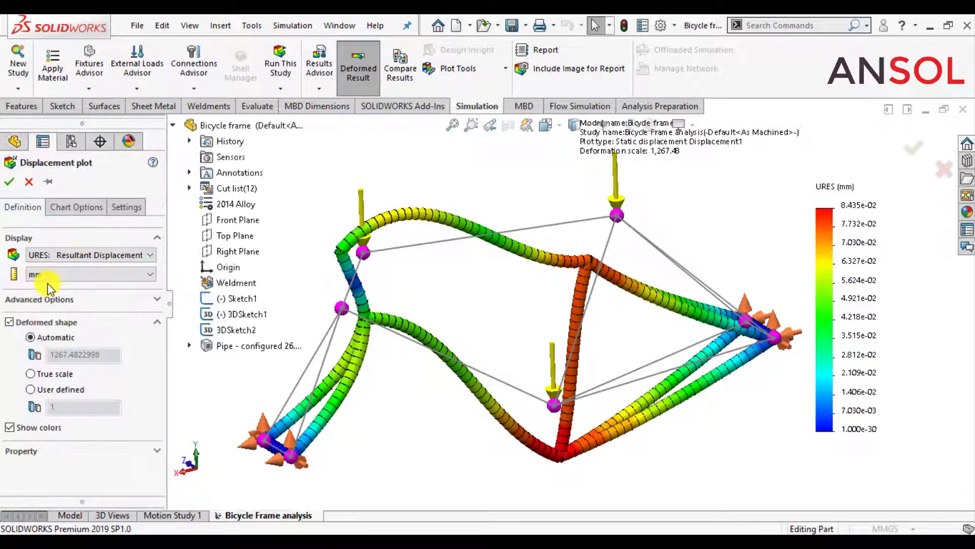
click(30, 389)
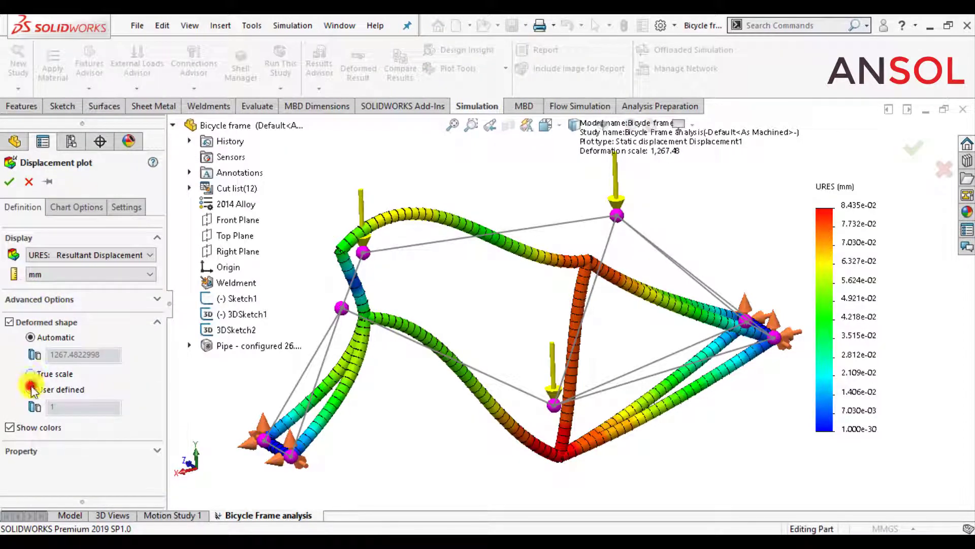
click(64, 406)
text(0)
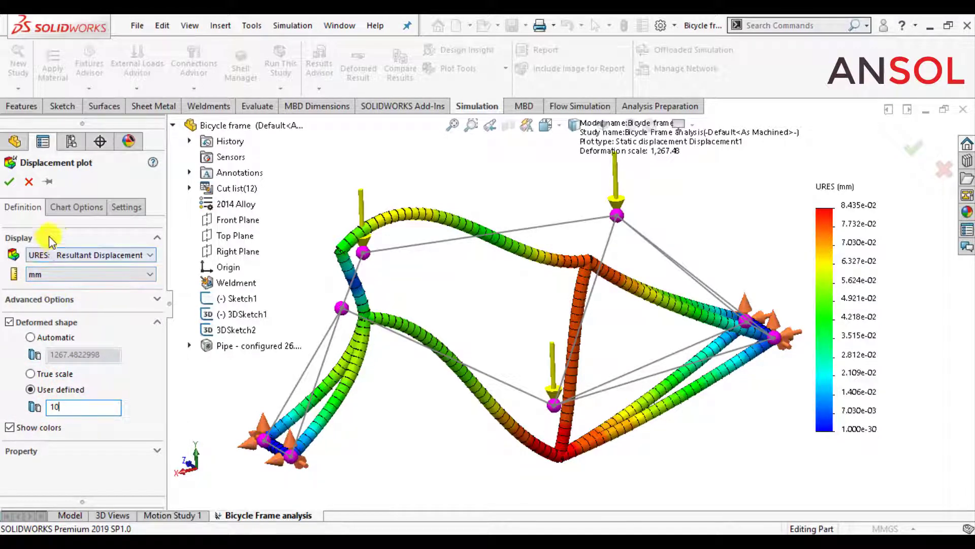
Turn on the maximum annotation for the displacement plot.
click(57, 207)
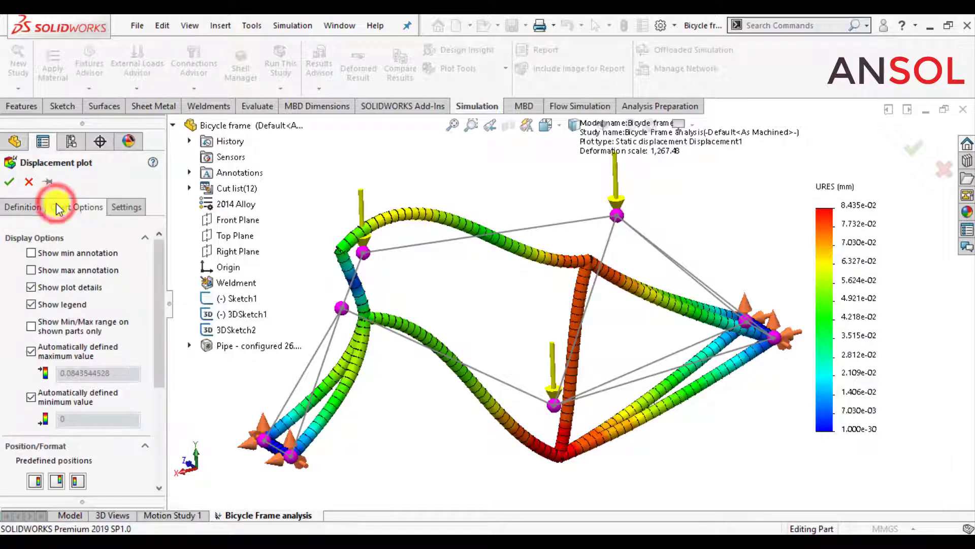
click(32, 271)
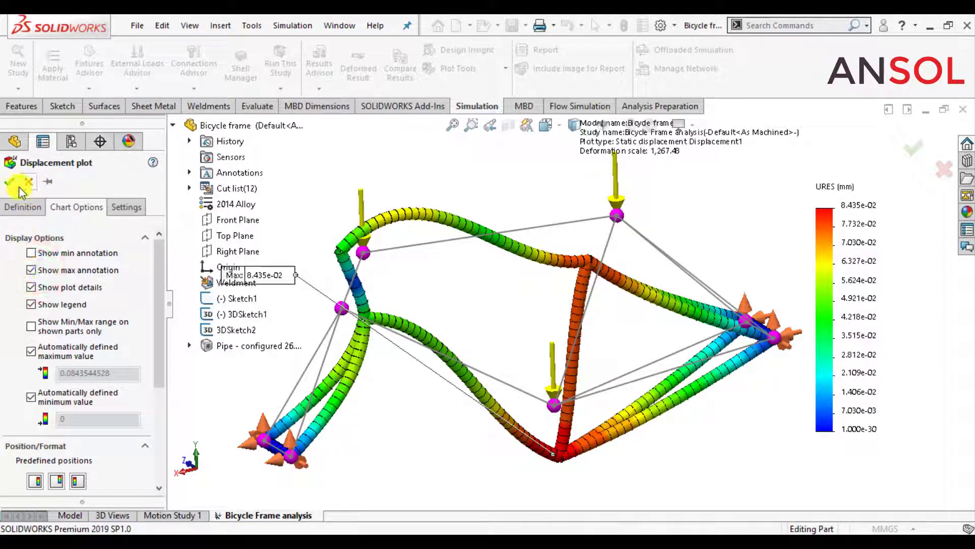
click(120, 205)
click(76, 207)
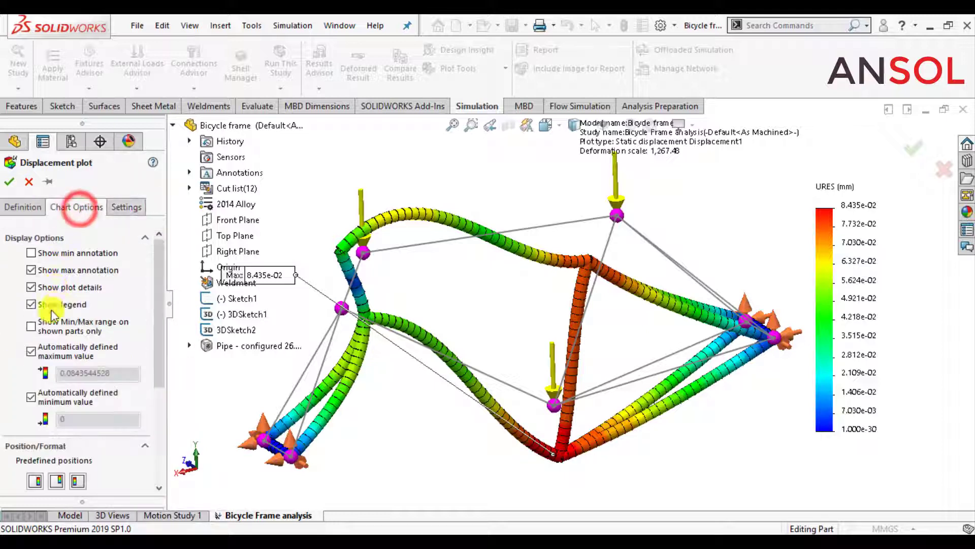
Set the displacement plot's number format to floating and move the maximum label next to the bottom bracket joint.
scroll(43, 355, down, 3)
click(55, 399)
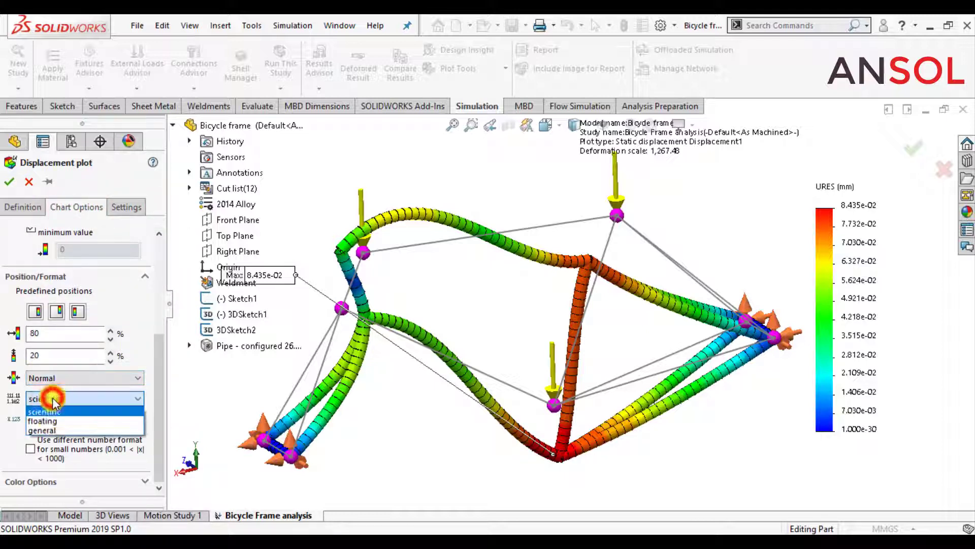
click(42, 420)
click(9, 182)
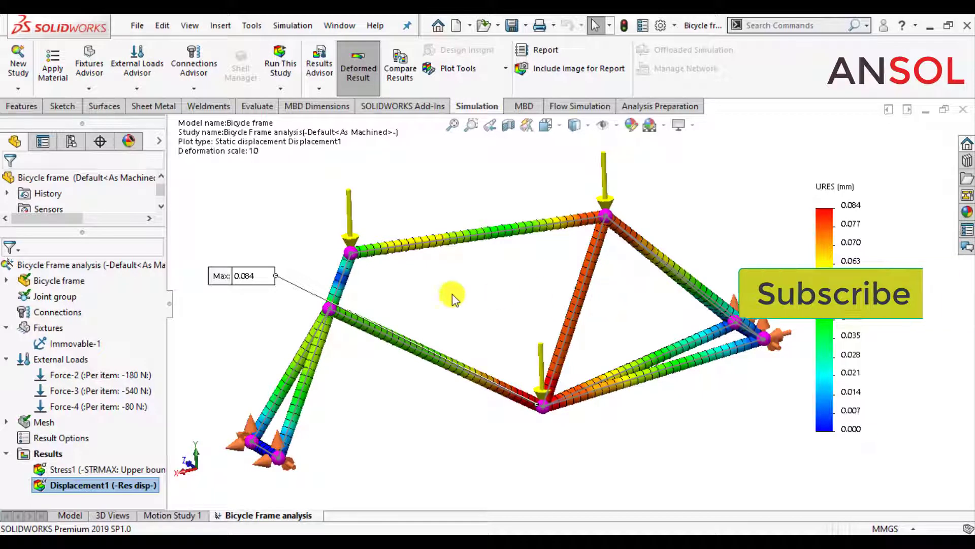
drag(230, 279, 408, 475)
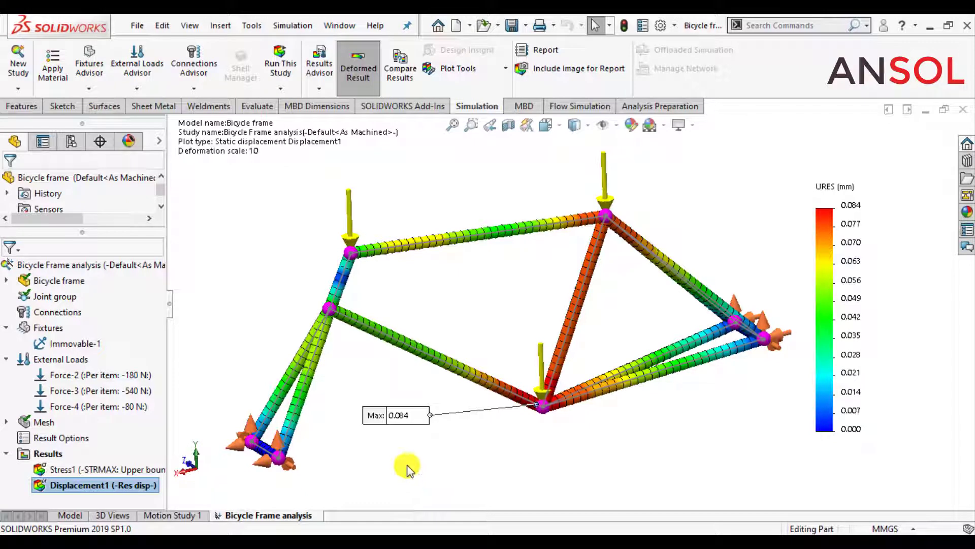
Edit the Displacement1 definition and set its user-defined deformation scale to 30.
right_click(101, 484)
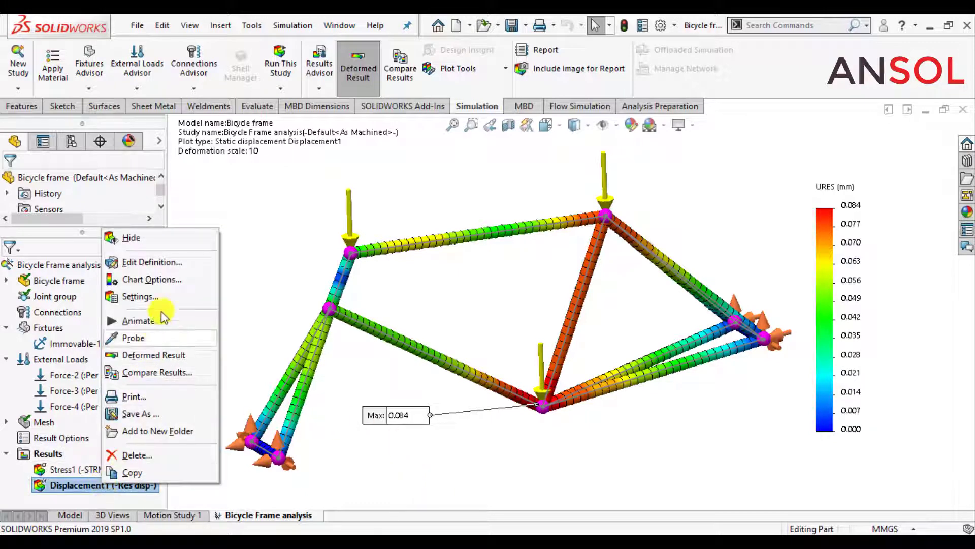
click(169, 262)
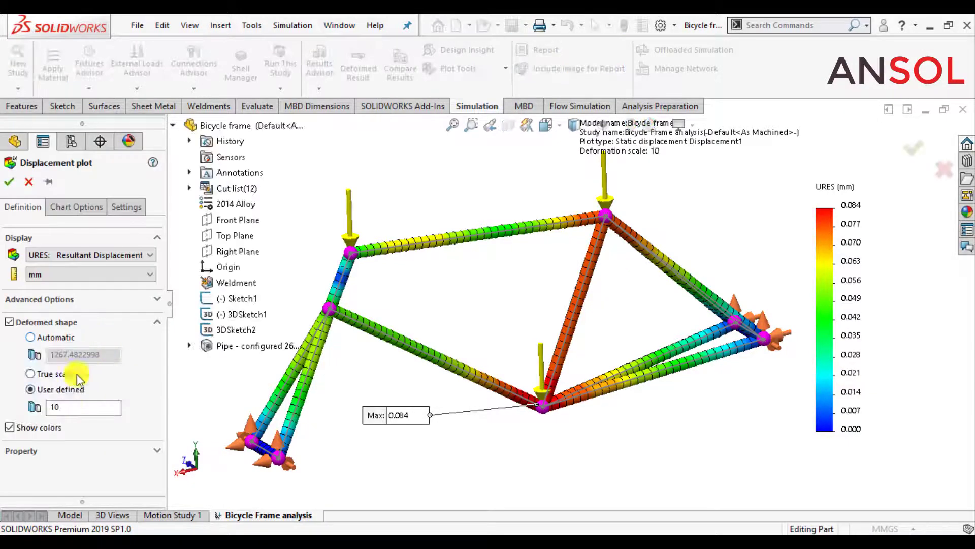
double_click(69, 407)
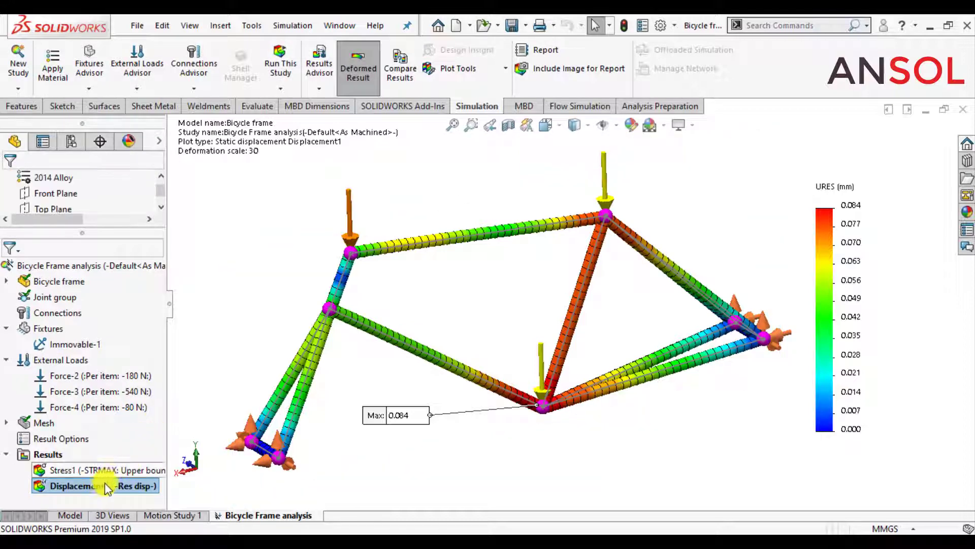
Edit the Displacement1 definition again and raise the user-defined deformation scale to 60.
right_click(102, 484)
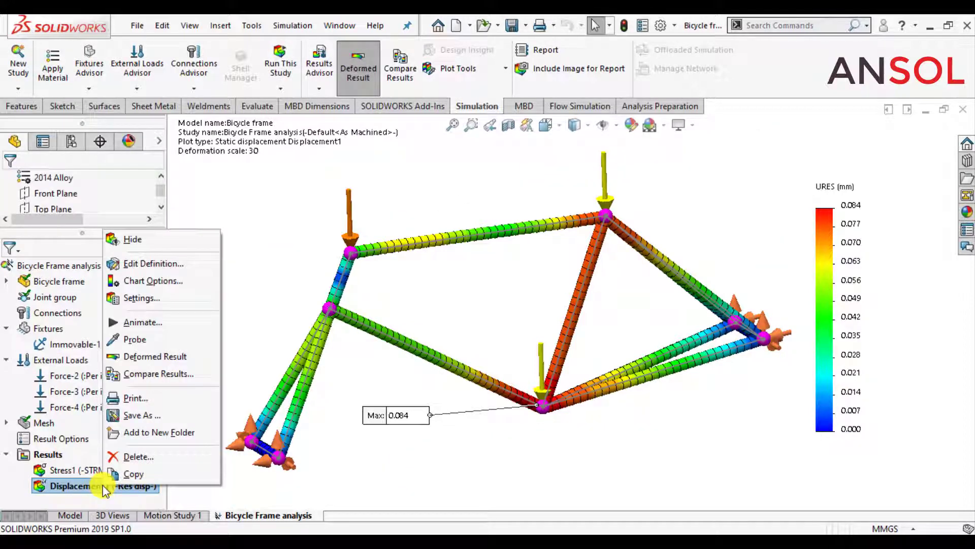
click(163, 262)
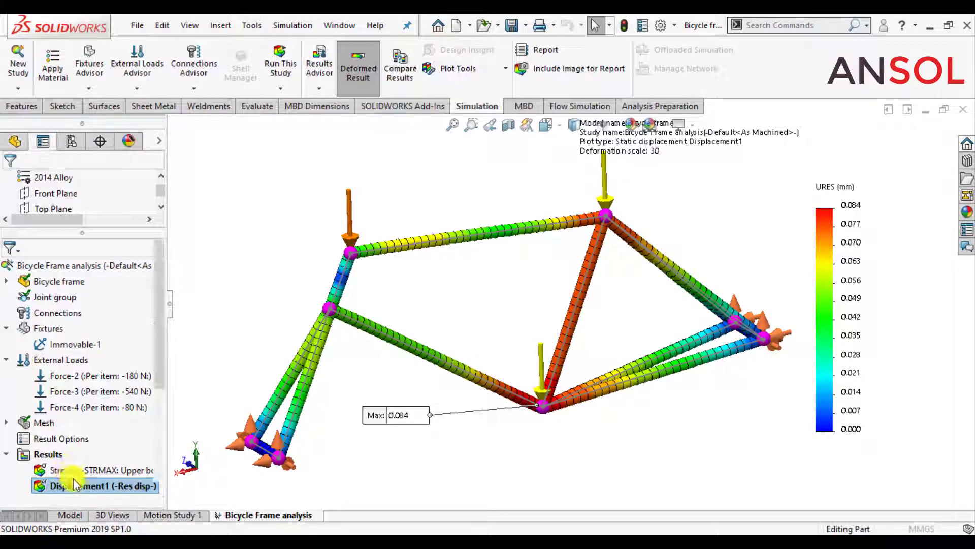
drag(72, 408, 38, 406)
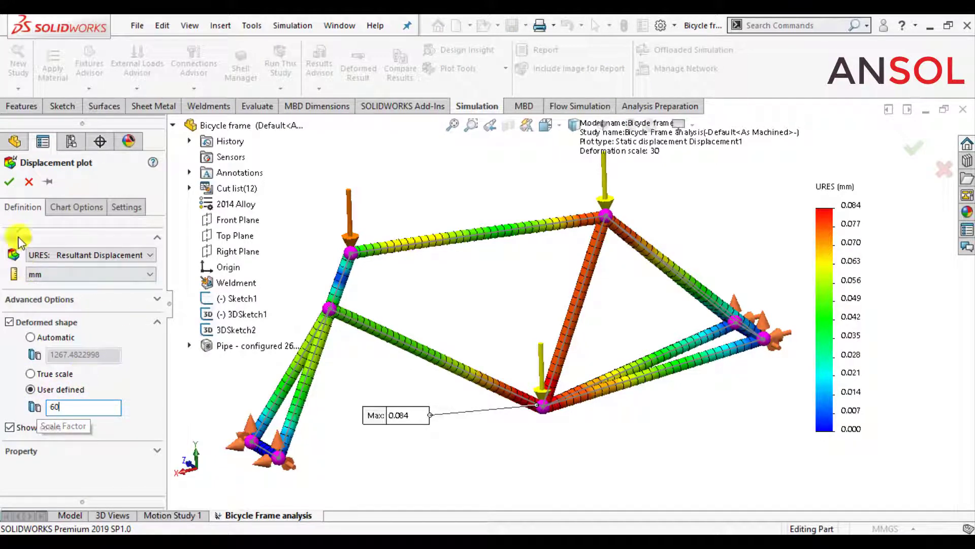
click(8, 183)
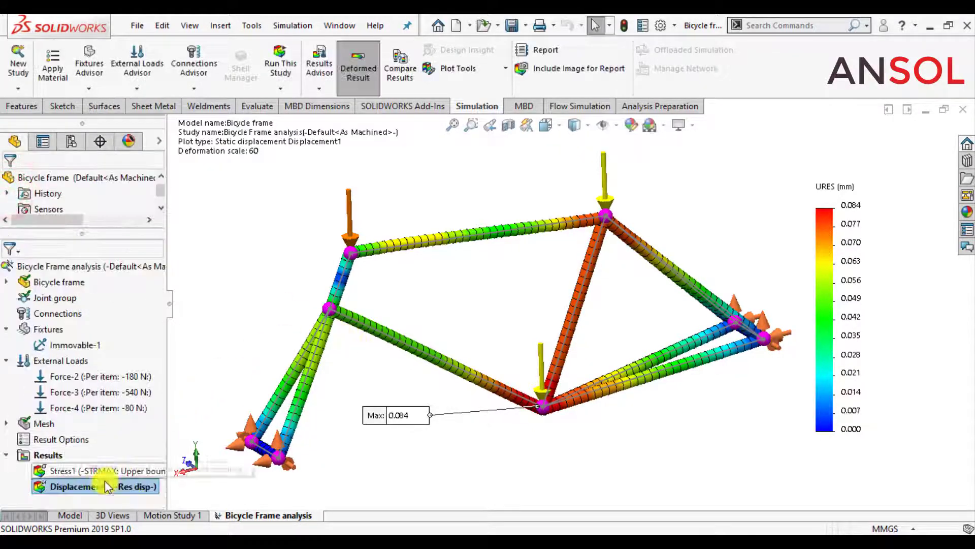
Animate the displacement plot at scale 60, examine the frame's motion from the opposite side, and close the animation.
right_click(107, 485)
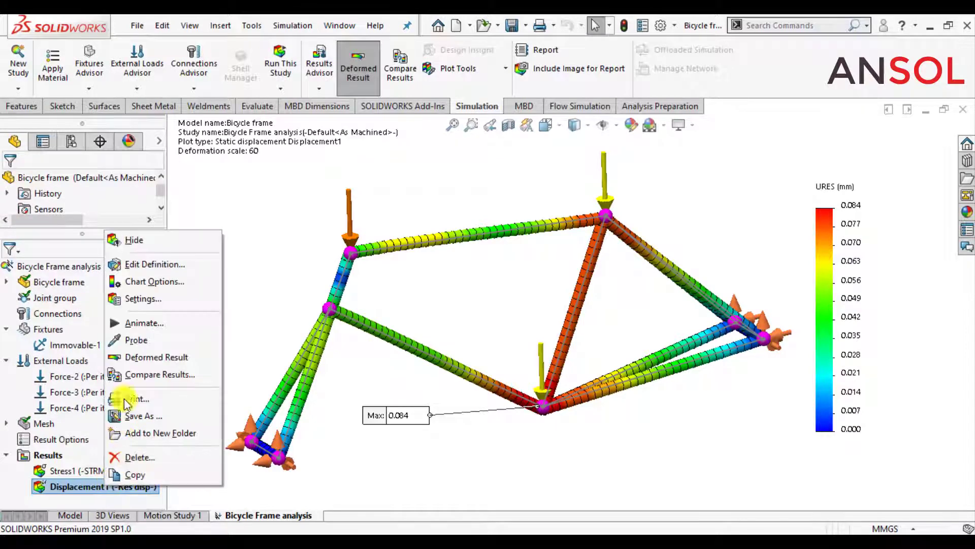
click(141, 324)
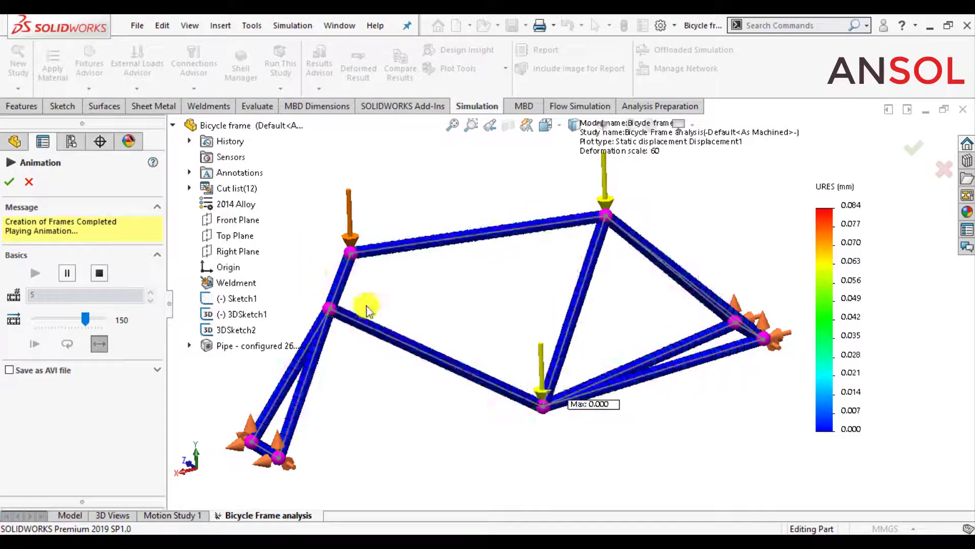
scroll(488, 318, down, 2)
scroll(489, 318, up, 1)
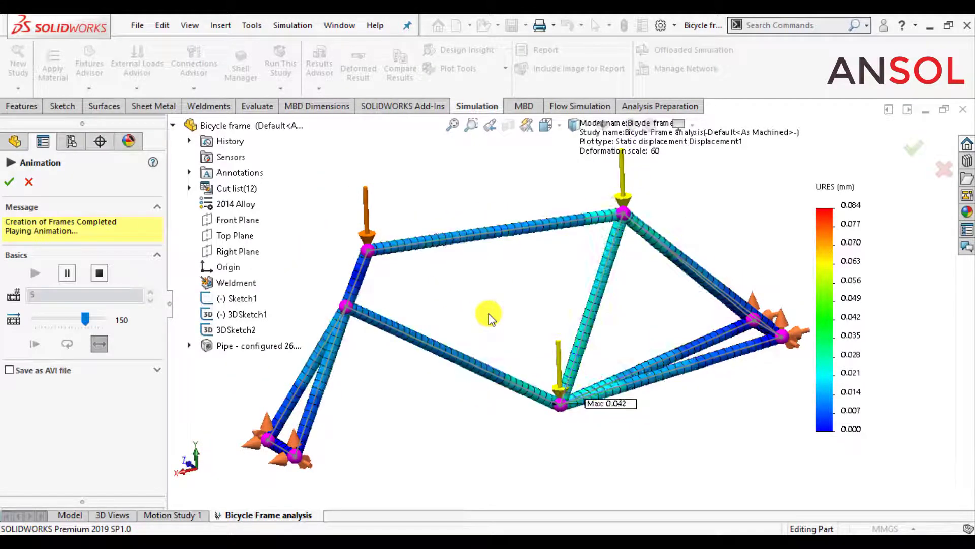
middle_drag(497, 330, 603, 372)
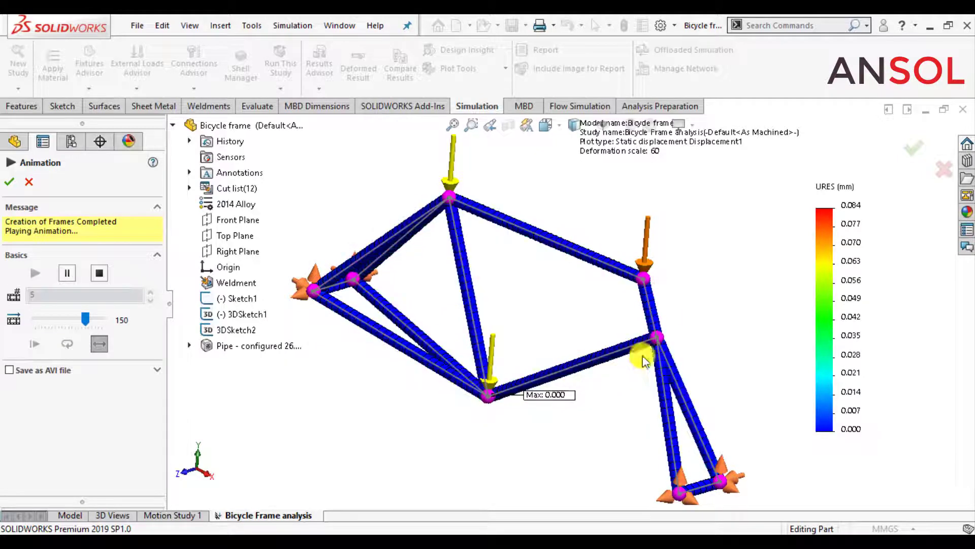
click(9, 181)
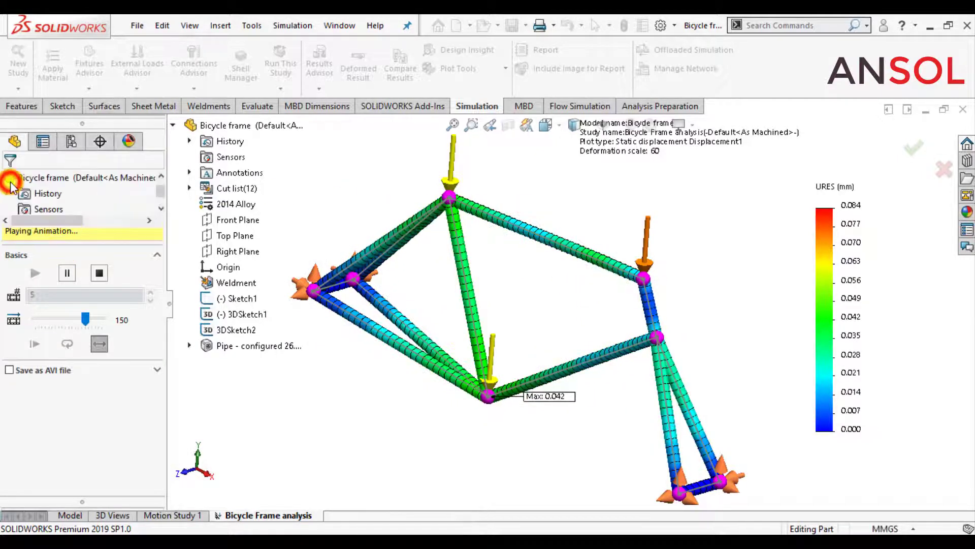
Set the displacement plot's user-defined deformation scale to 150.
right_click(69, 486)
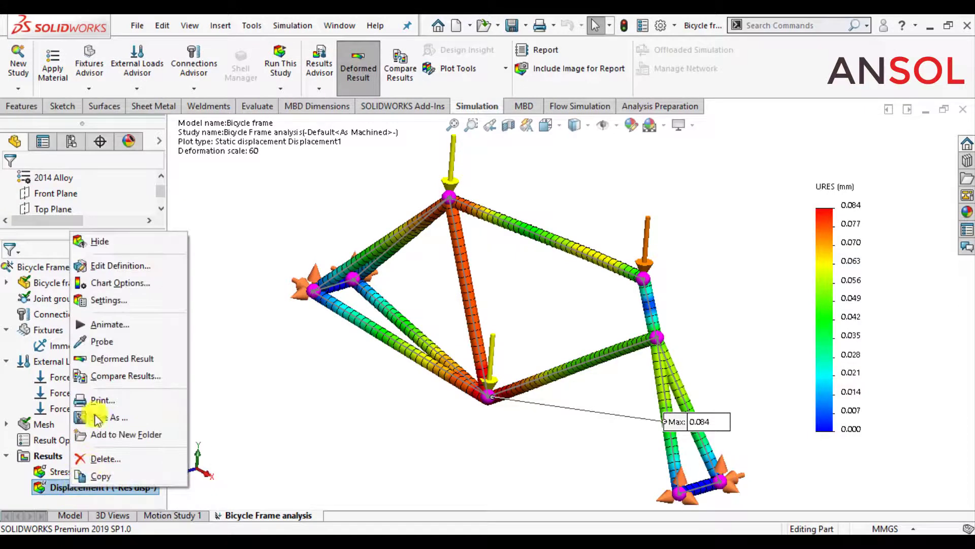
click(103, 265)
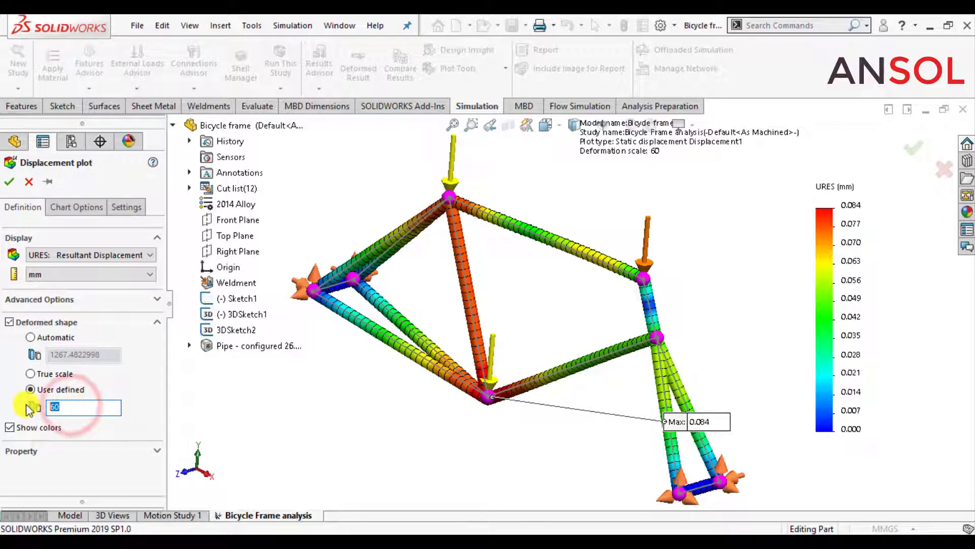
text(150)
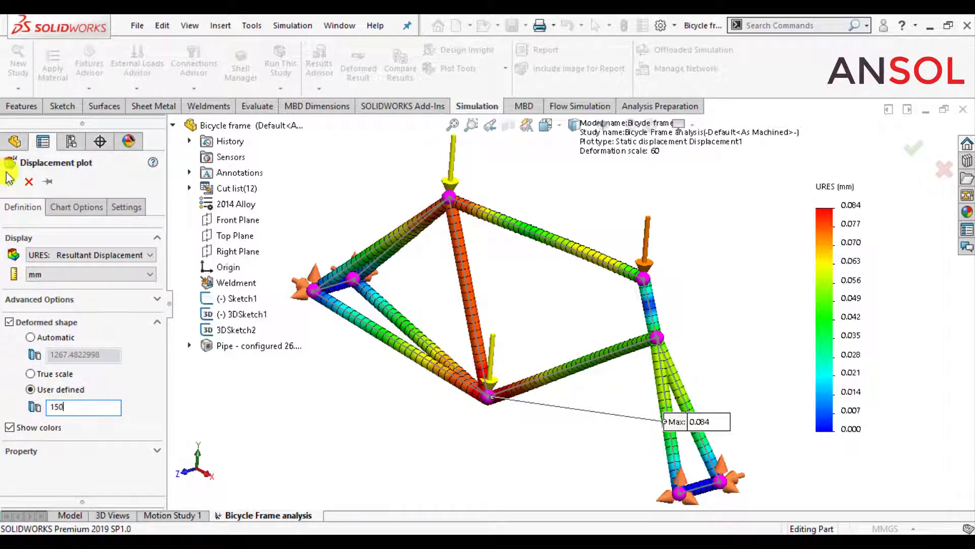
click(9, 181)
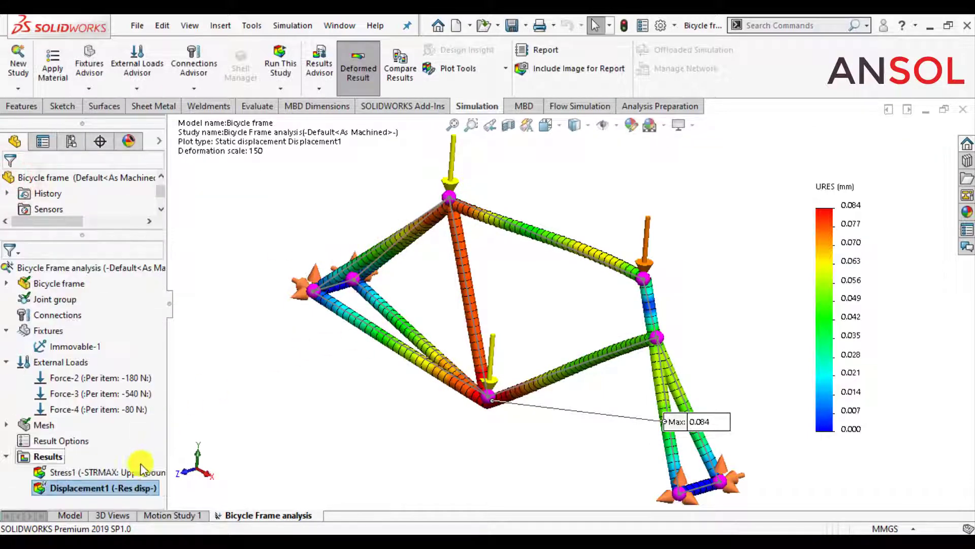
Animate the displacement plot at scale 150, examine the frame's deformation from another angle, and close the animation.
right_click(116, 489)
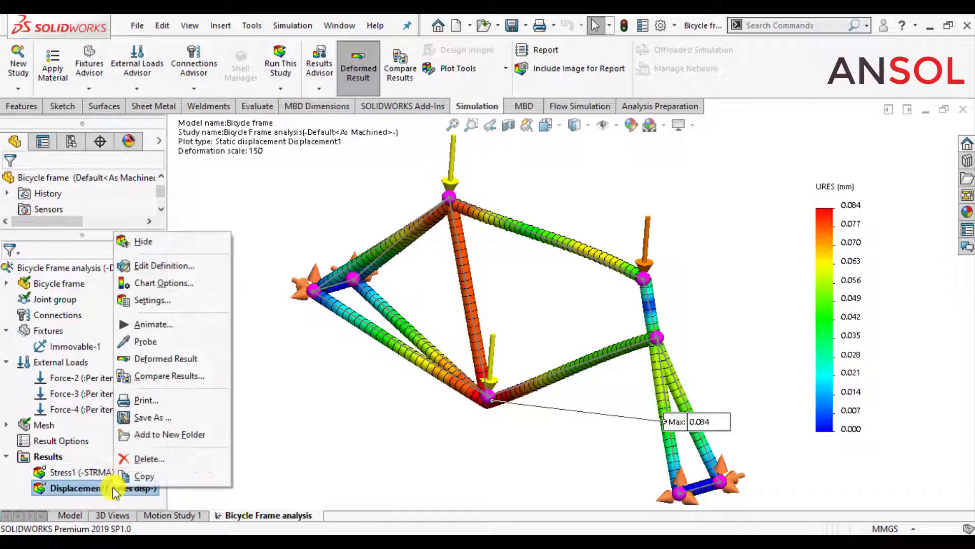
click(149, 324)
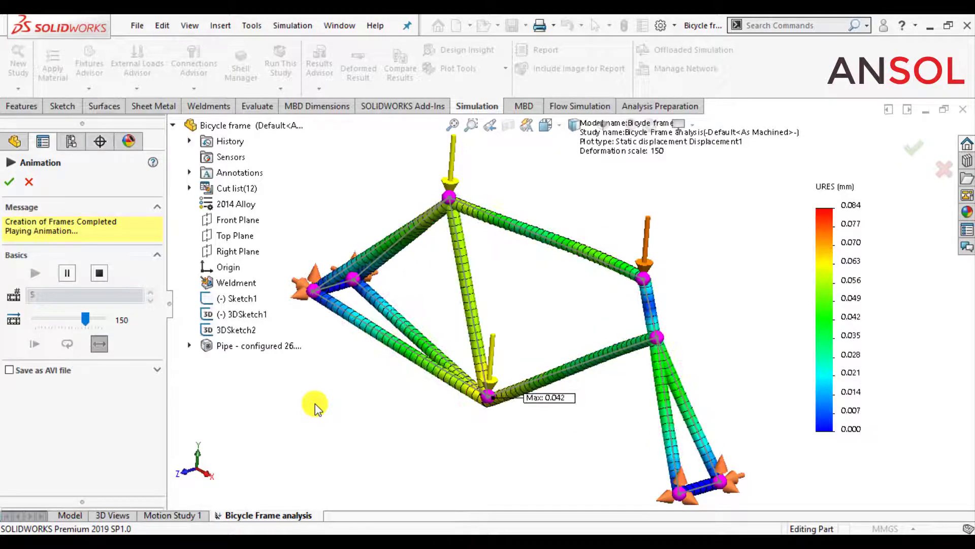
middle_drag(526, 409, 414, 427)
middle_drag(656, 465, 659, 455)
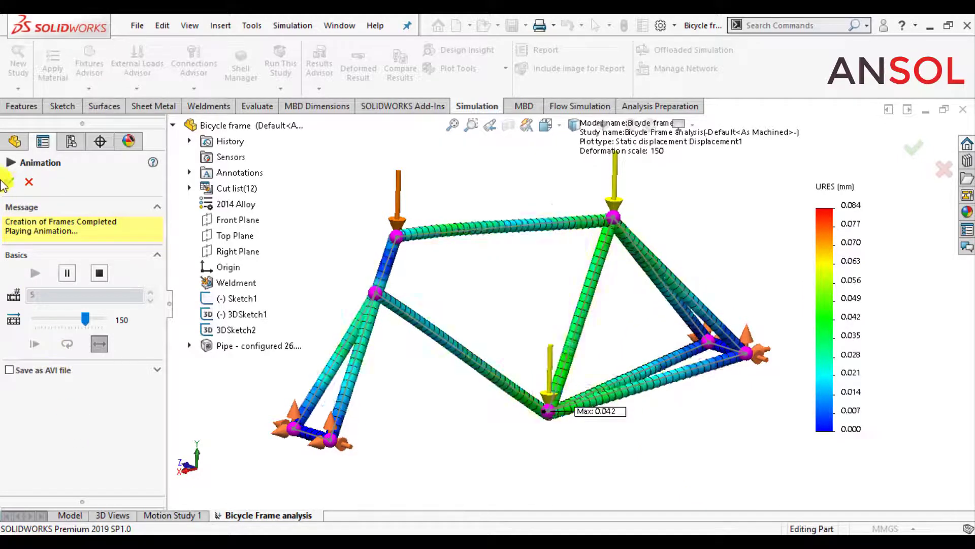
click(10, 182)
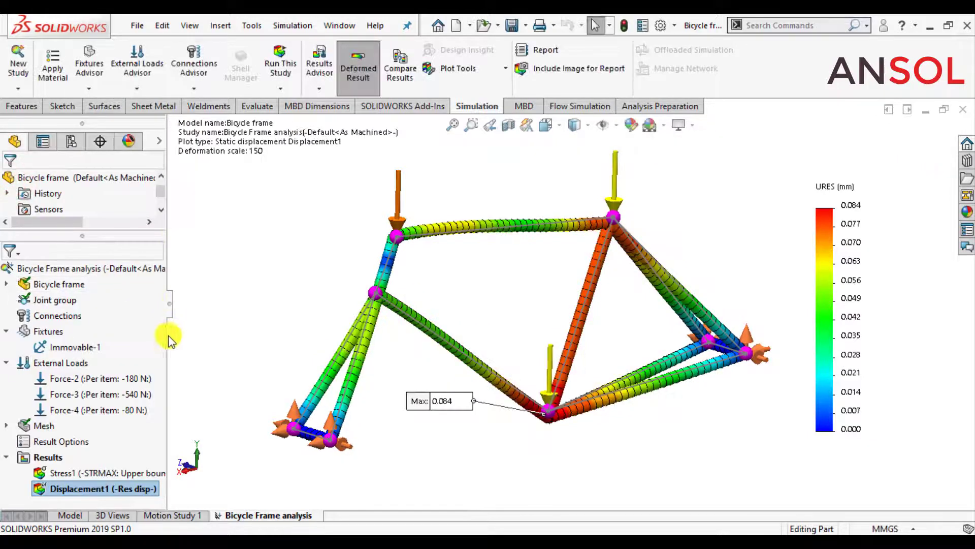